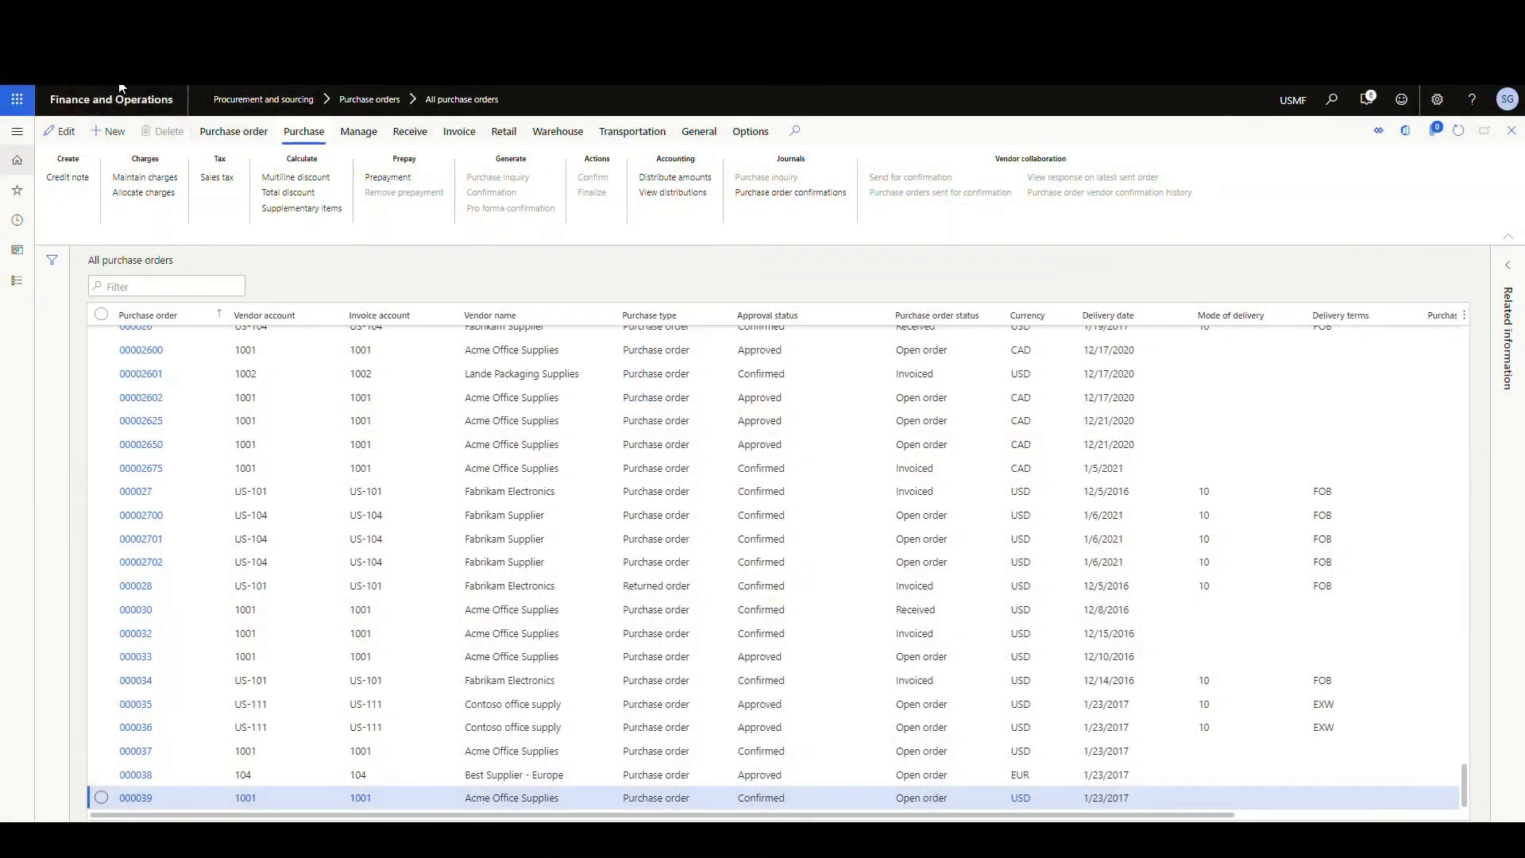
Go to Warehouse management > Setup > Mobile device > Mobile device menu items
left_click(112, 99)
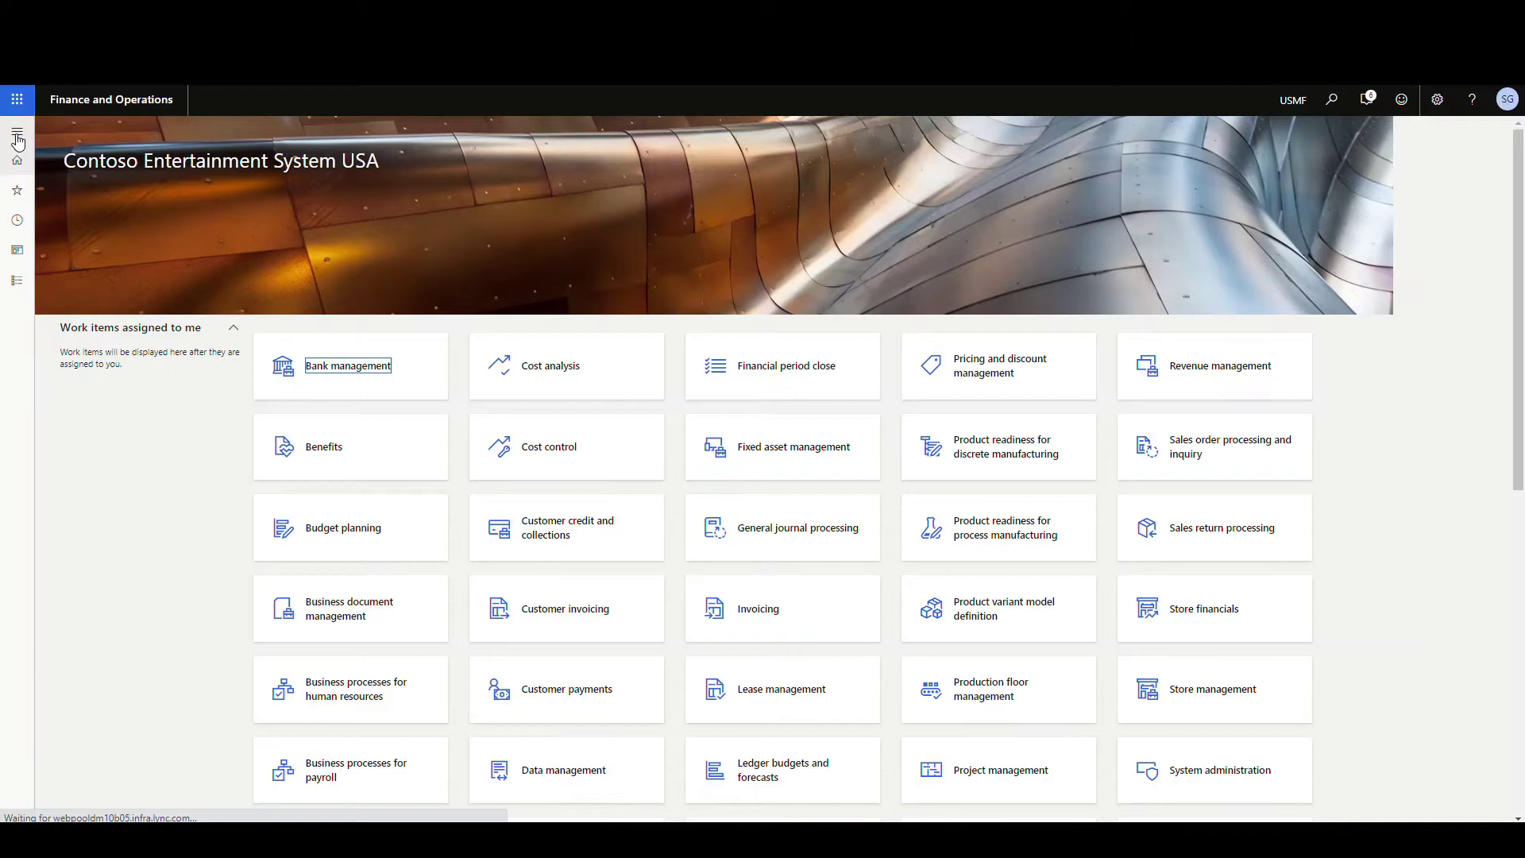
left_click(17, 131)
left_click(79, 280)
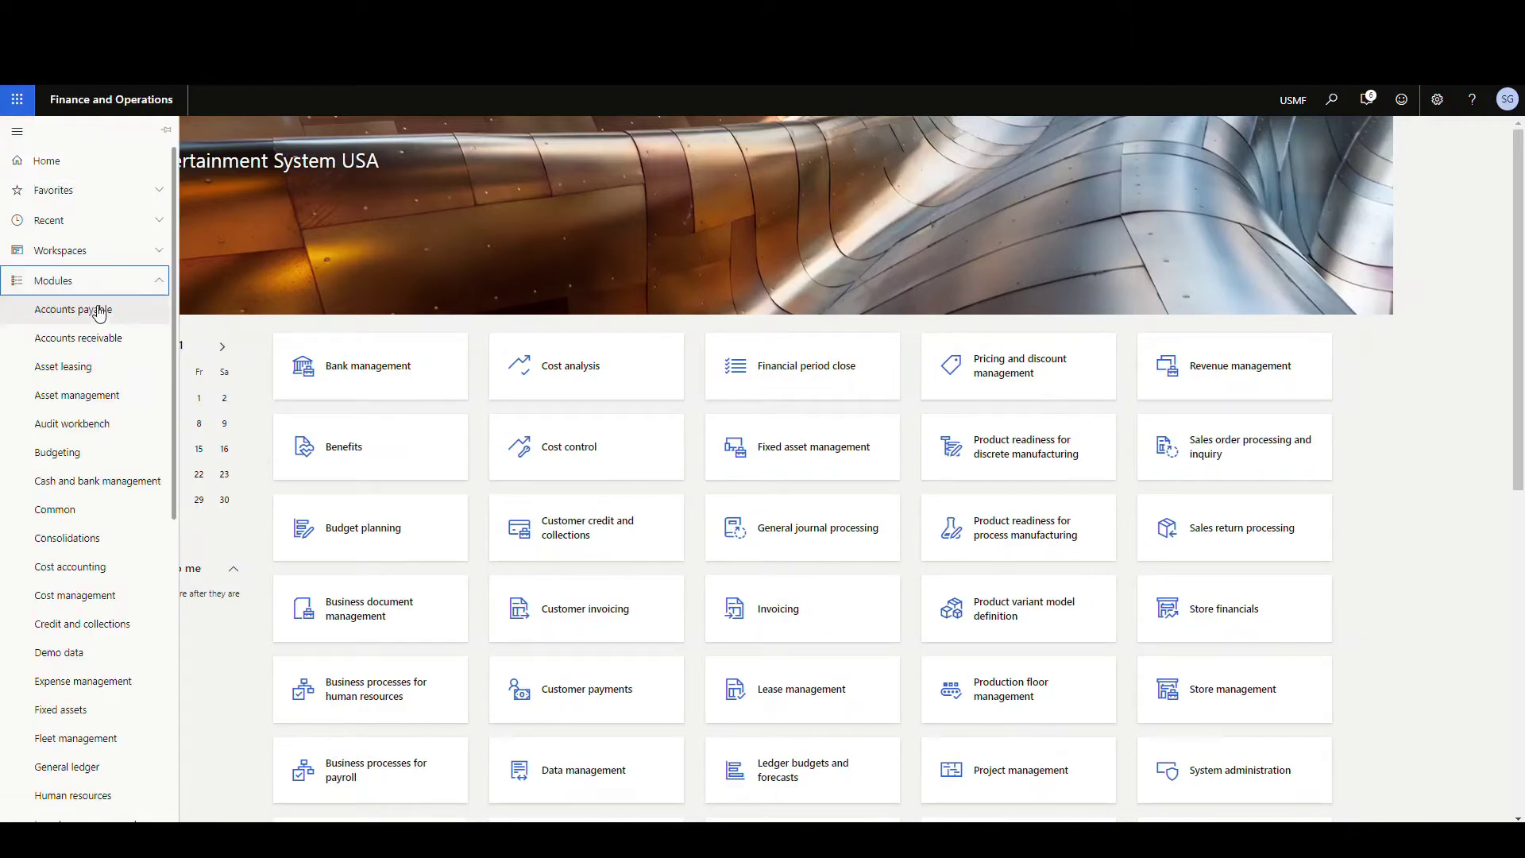
scroll(105, 556, "down", 7)
left_click(66, 811)
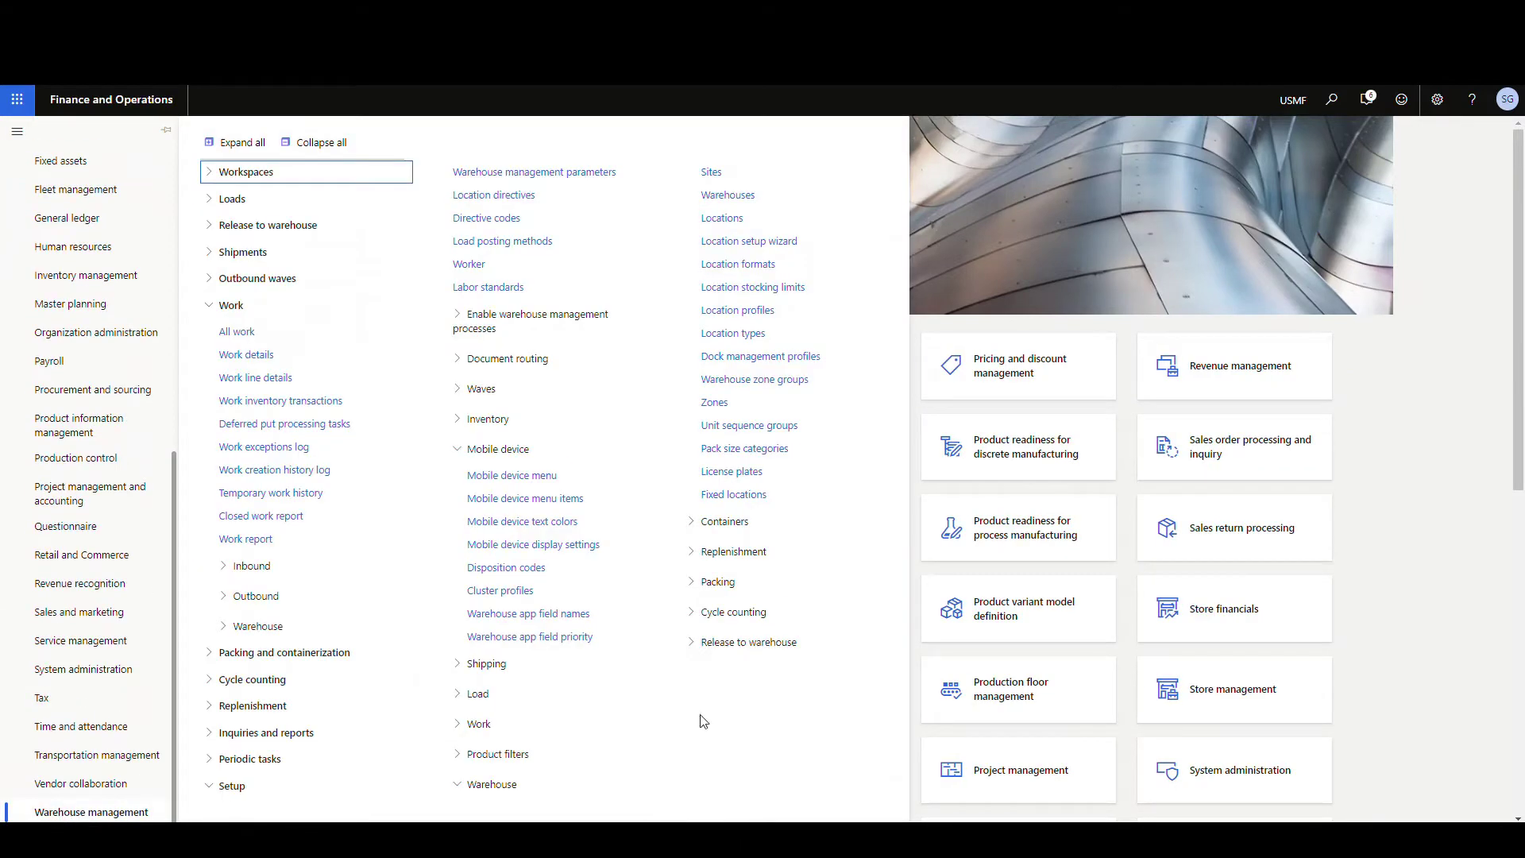
left_click(569, 498)
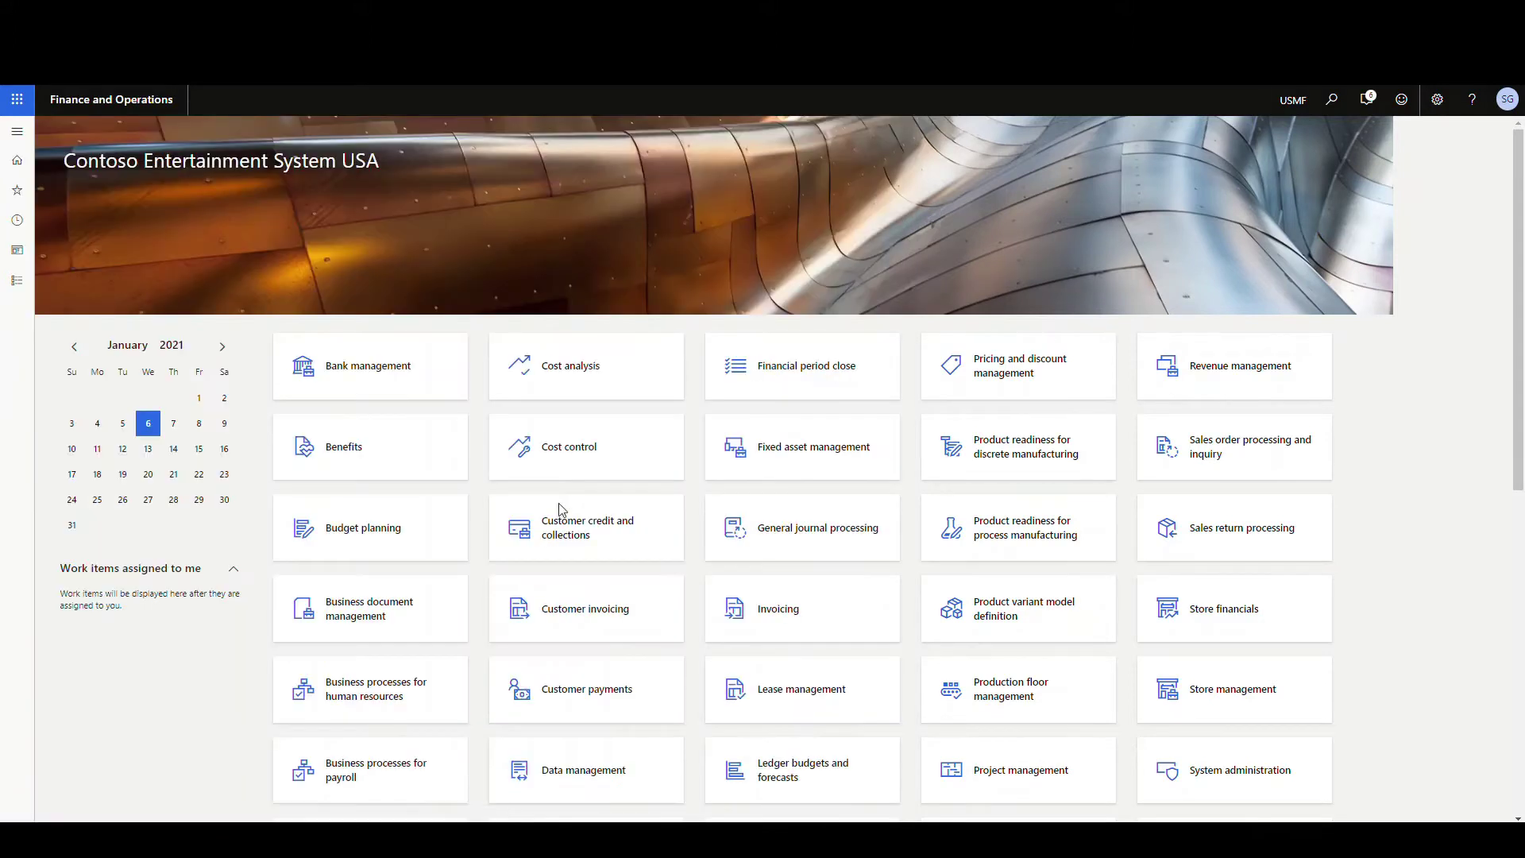
scroll(228, 470, "down", 5)
scroll(220, 464, "down", 6)
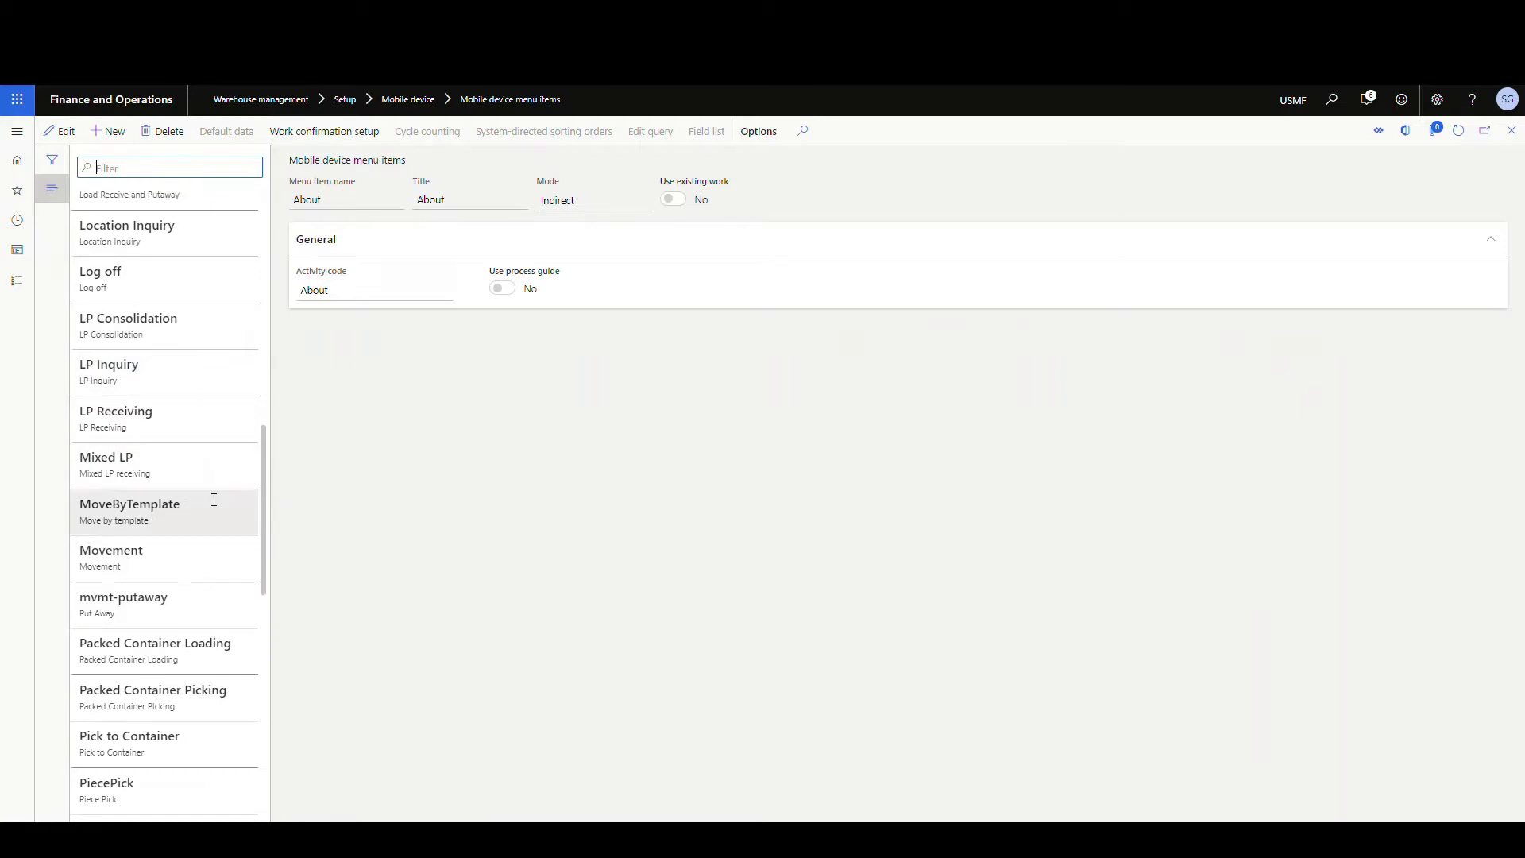
Put the Mixed LP menu item in edit mode and review its source document line identification options
left_click(170, 459)
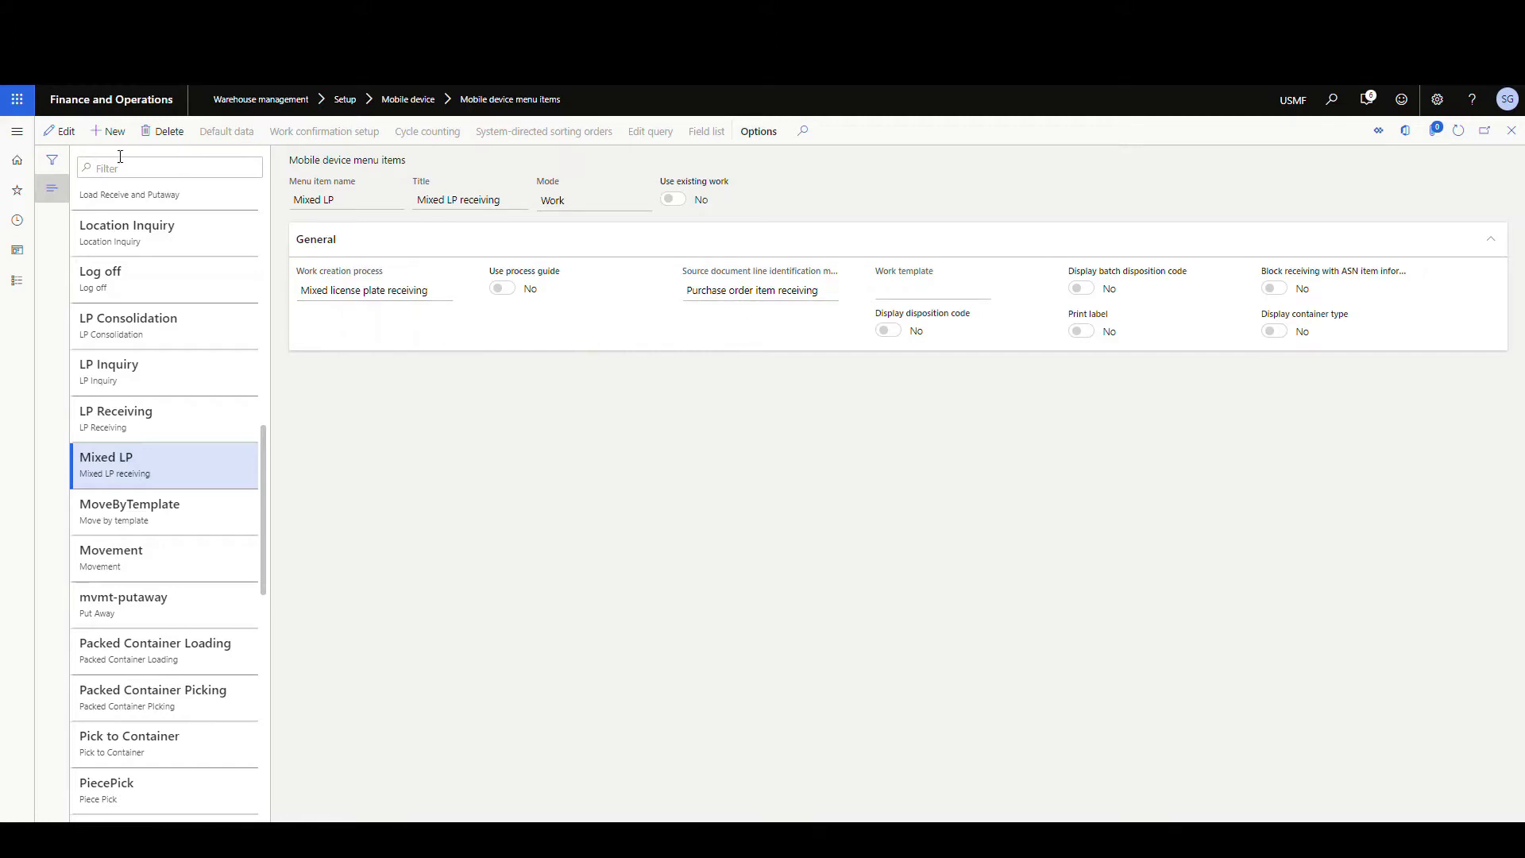
left_click(60, 131)
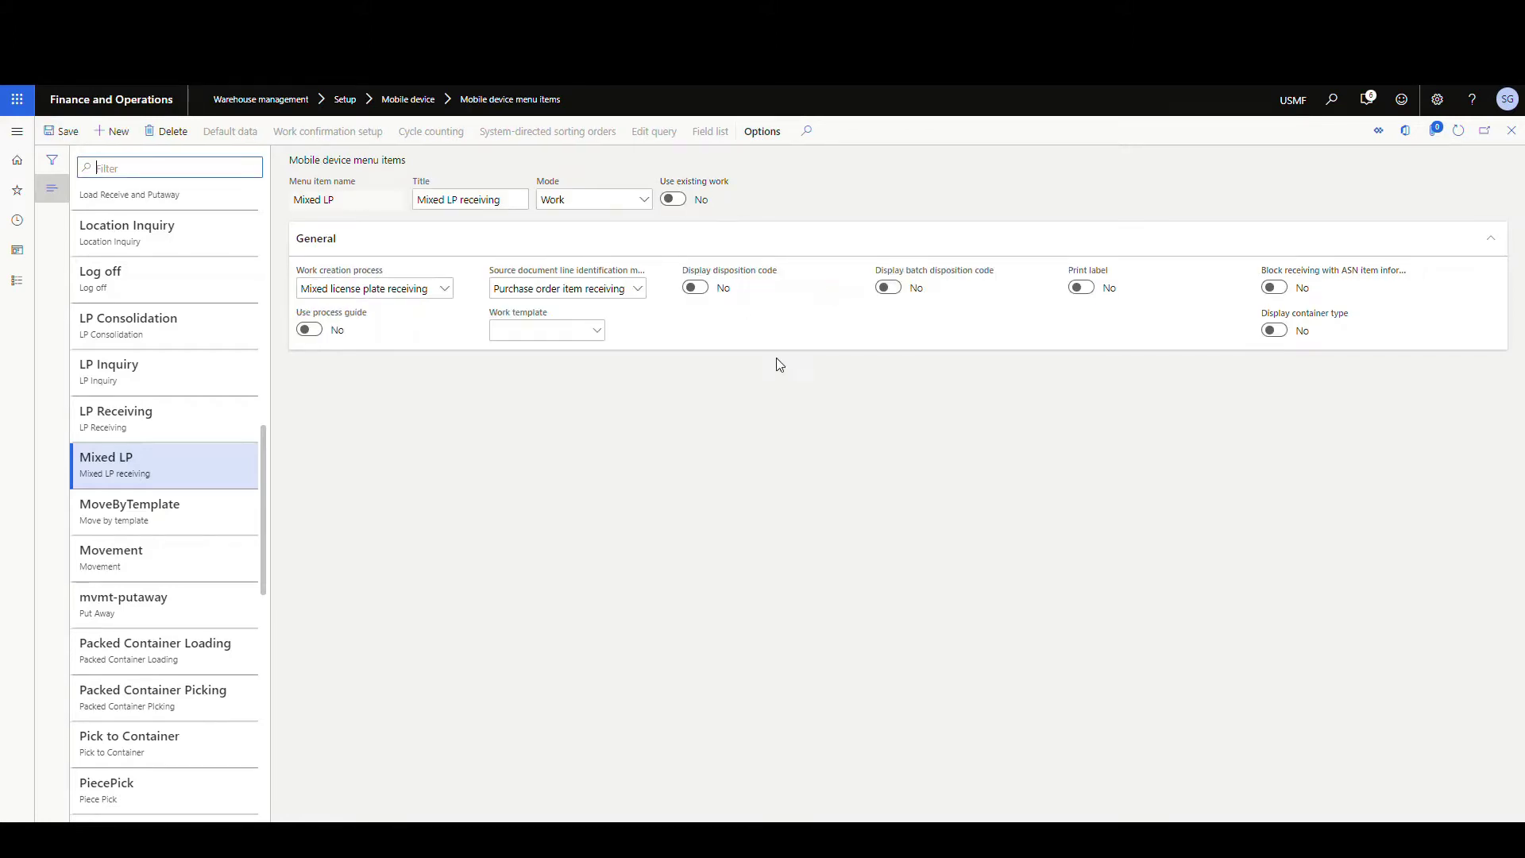
left_click(638, 289)
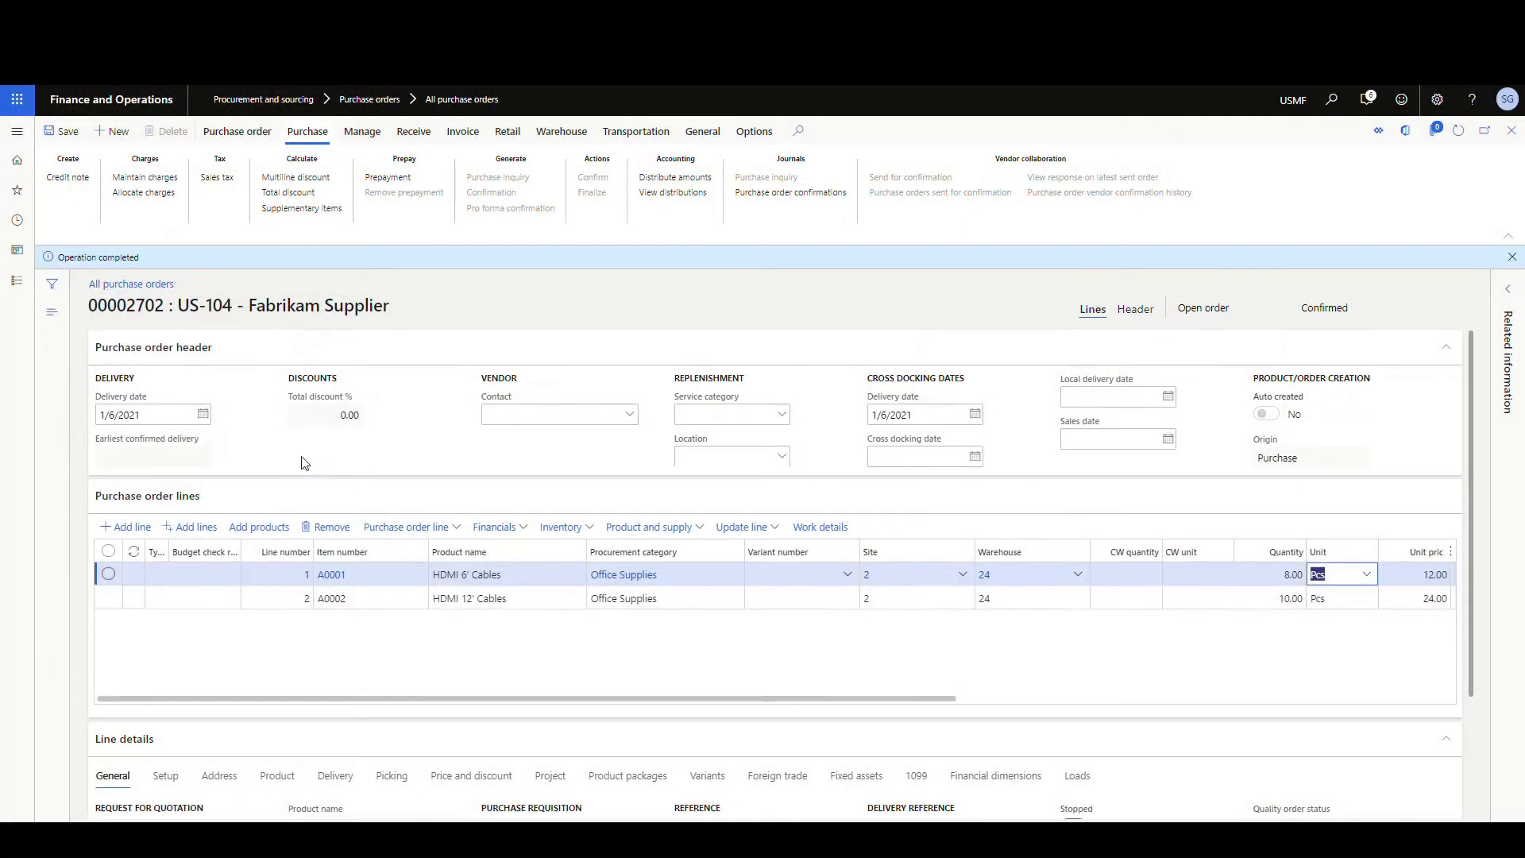
Launch the Warehousing app and place its window over purchase order 00002702
scroll(302, 463, "up", 1)
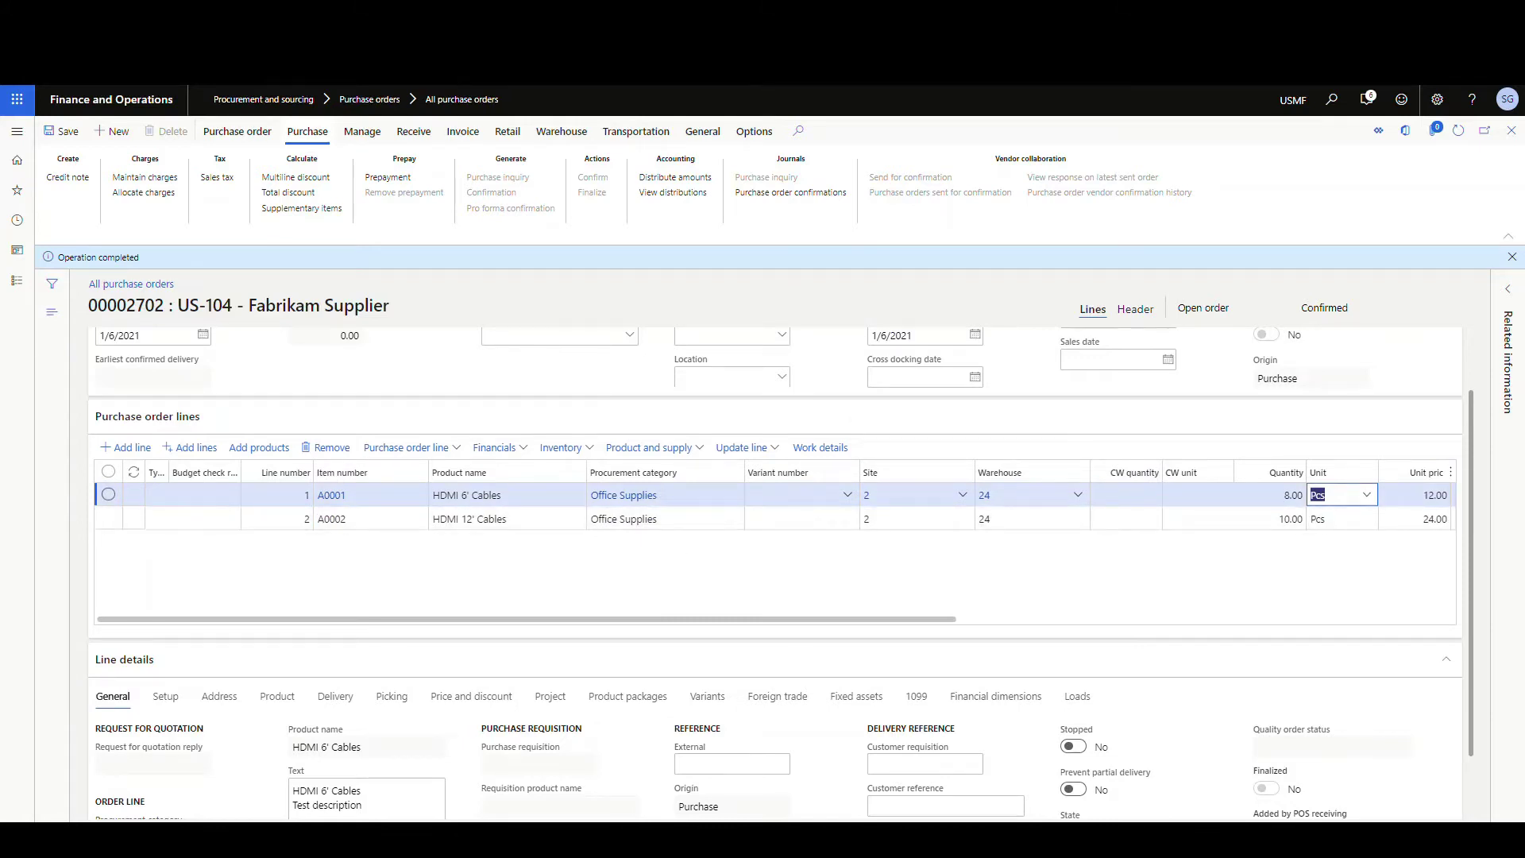
left_click(540, 822)
left_click_drag(907, 156, 759, 121)
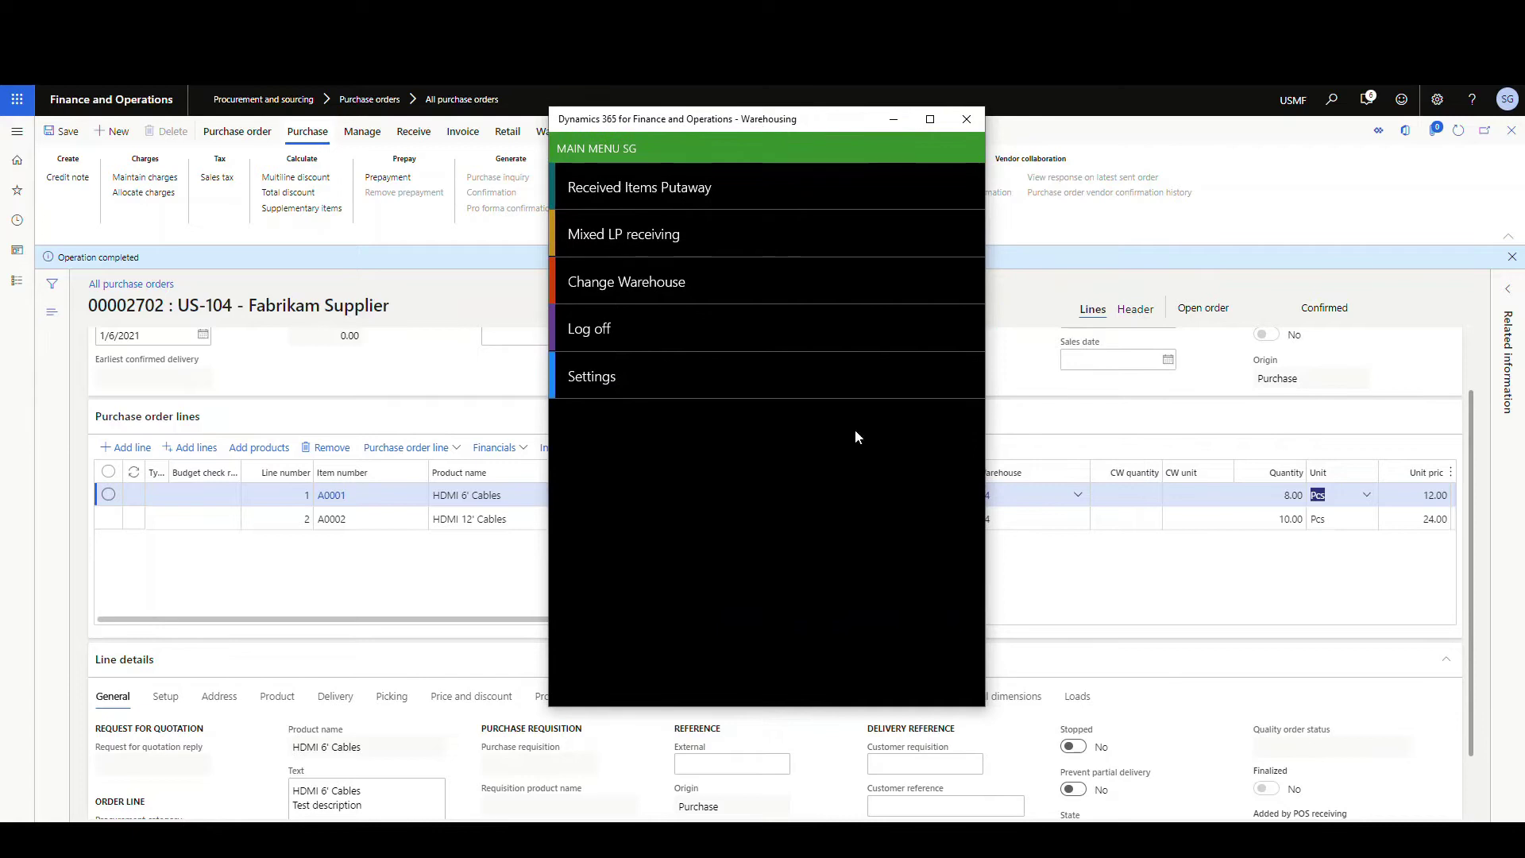
Start Mixed LP receiving on license plate Scott100
left_click(630, 238)
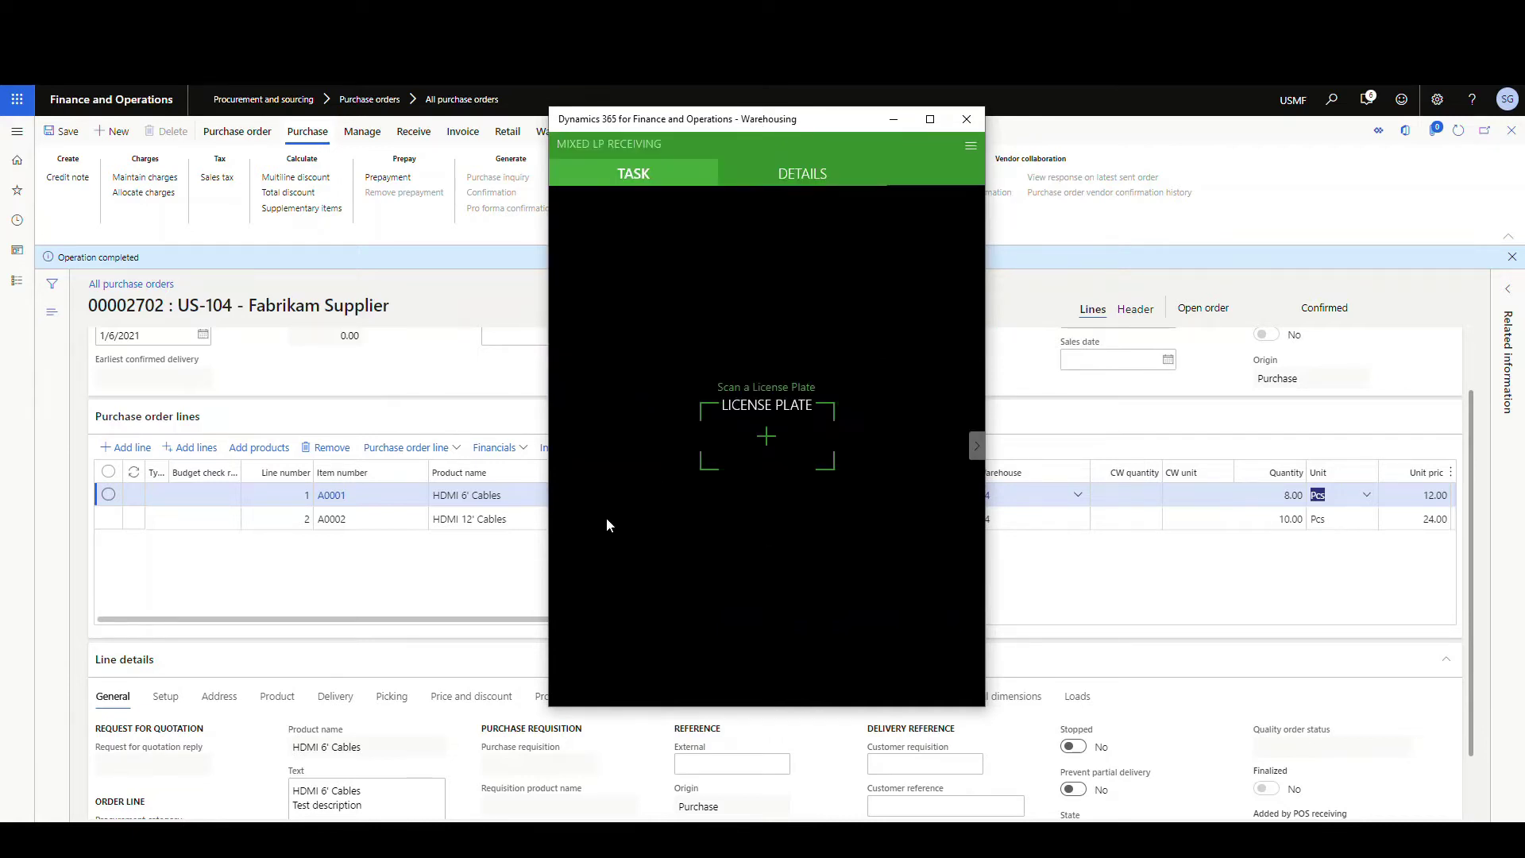
left_click(760, 425)
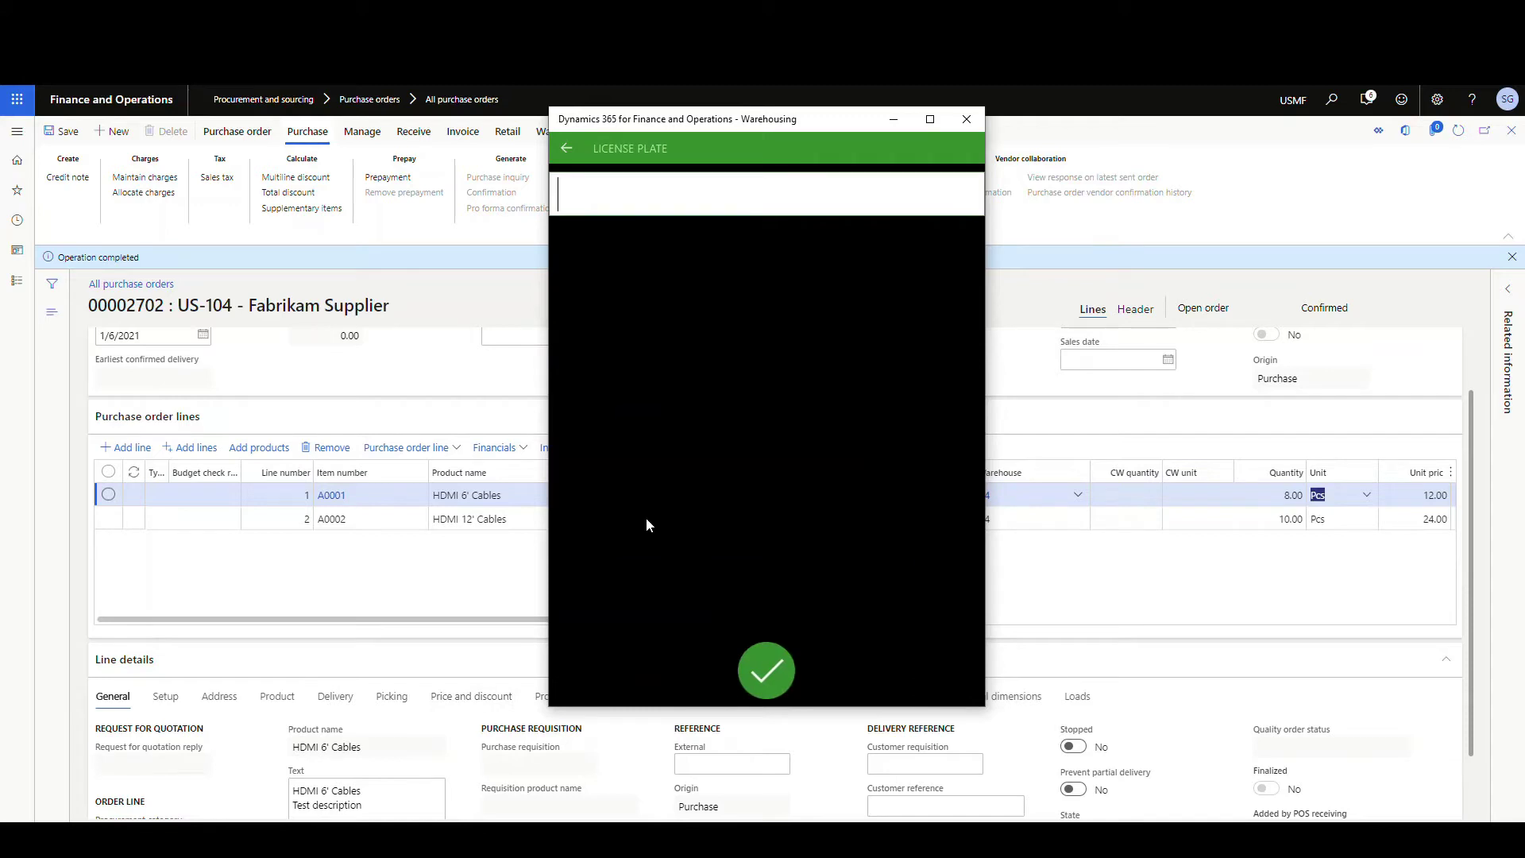
type("Scott100")
key("Return")
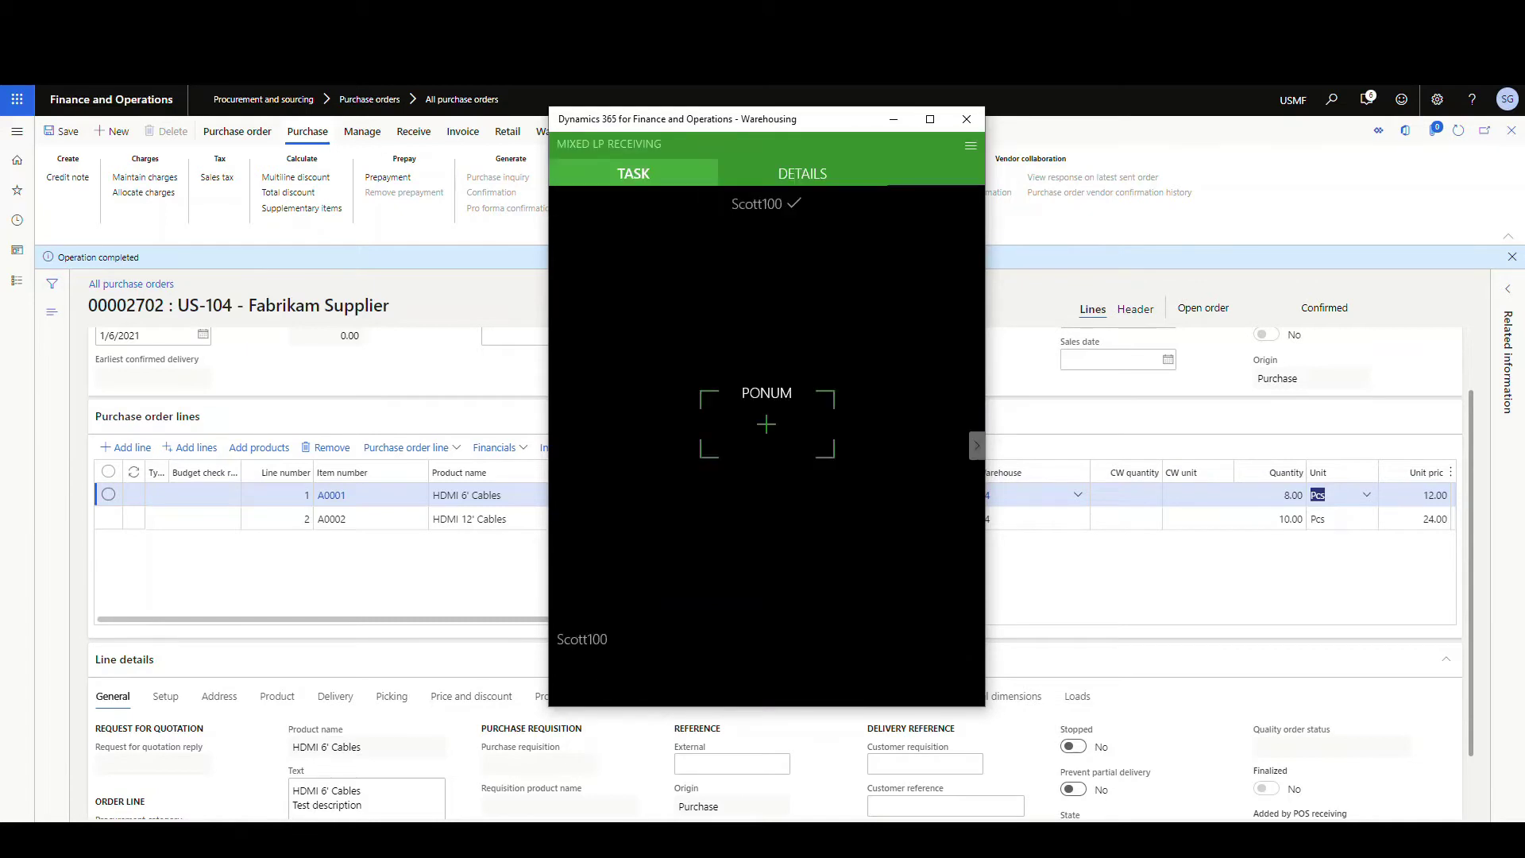
Copy purchase order number 00002702 from the form and submit it in the app
left_click_drag(167, 310, 90, 307)
right_click(101, 305)
left_click(172, 327)
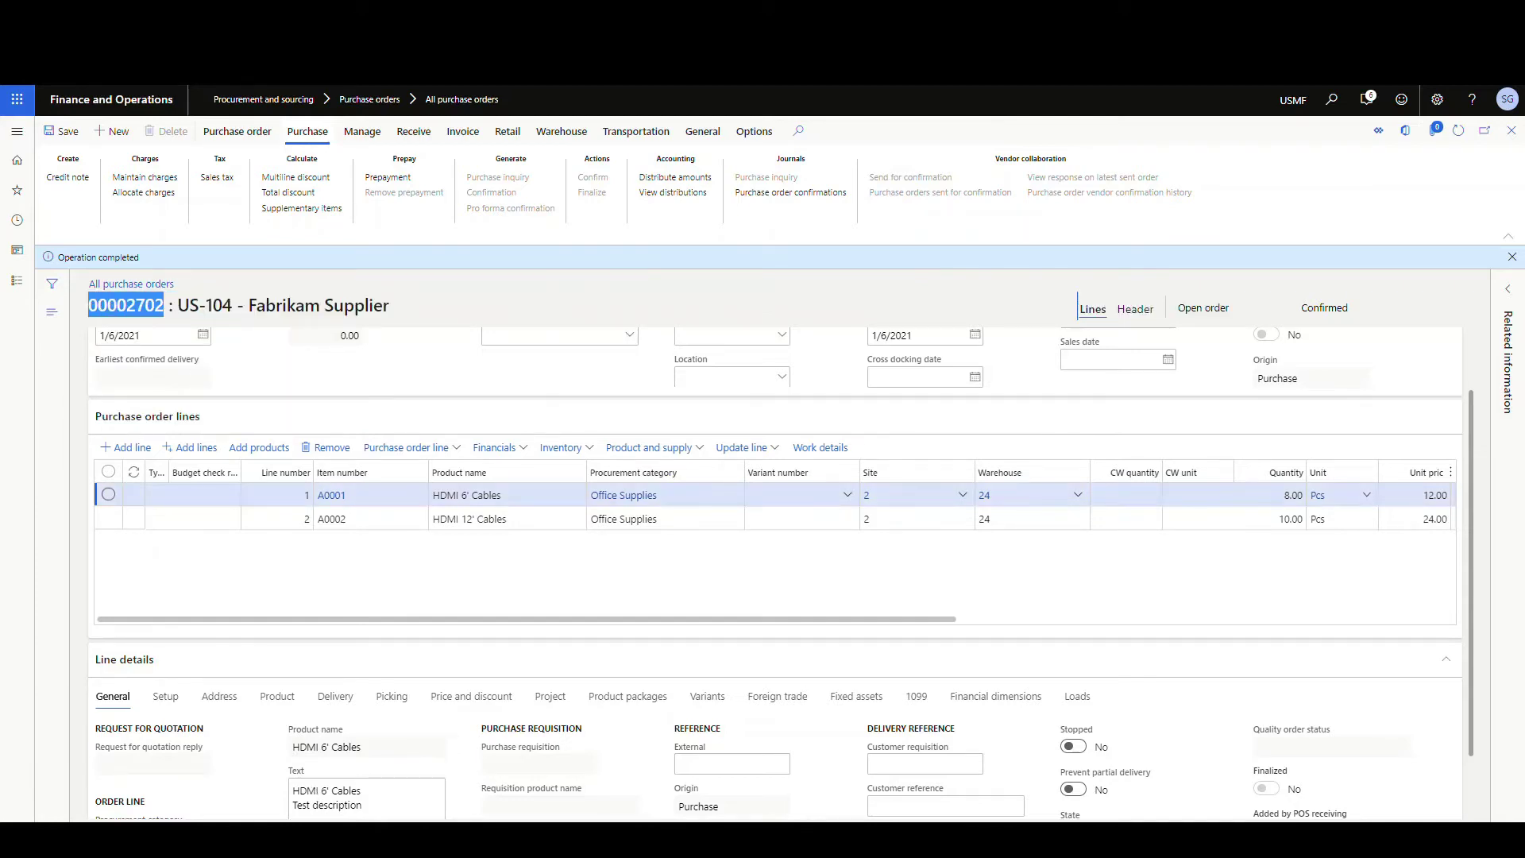
key("alt+Tab")
left_click(697, 211)
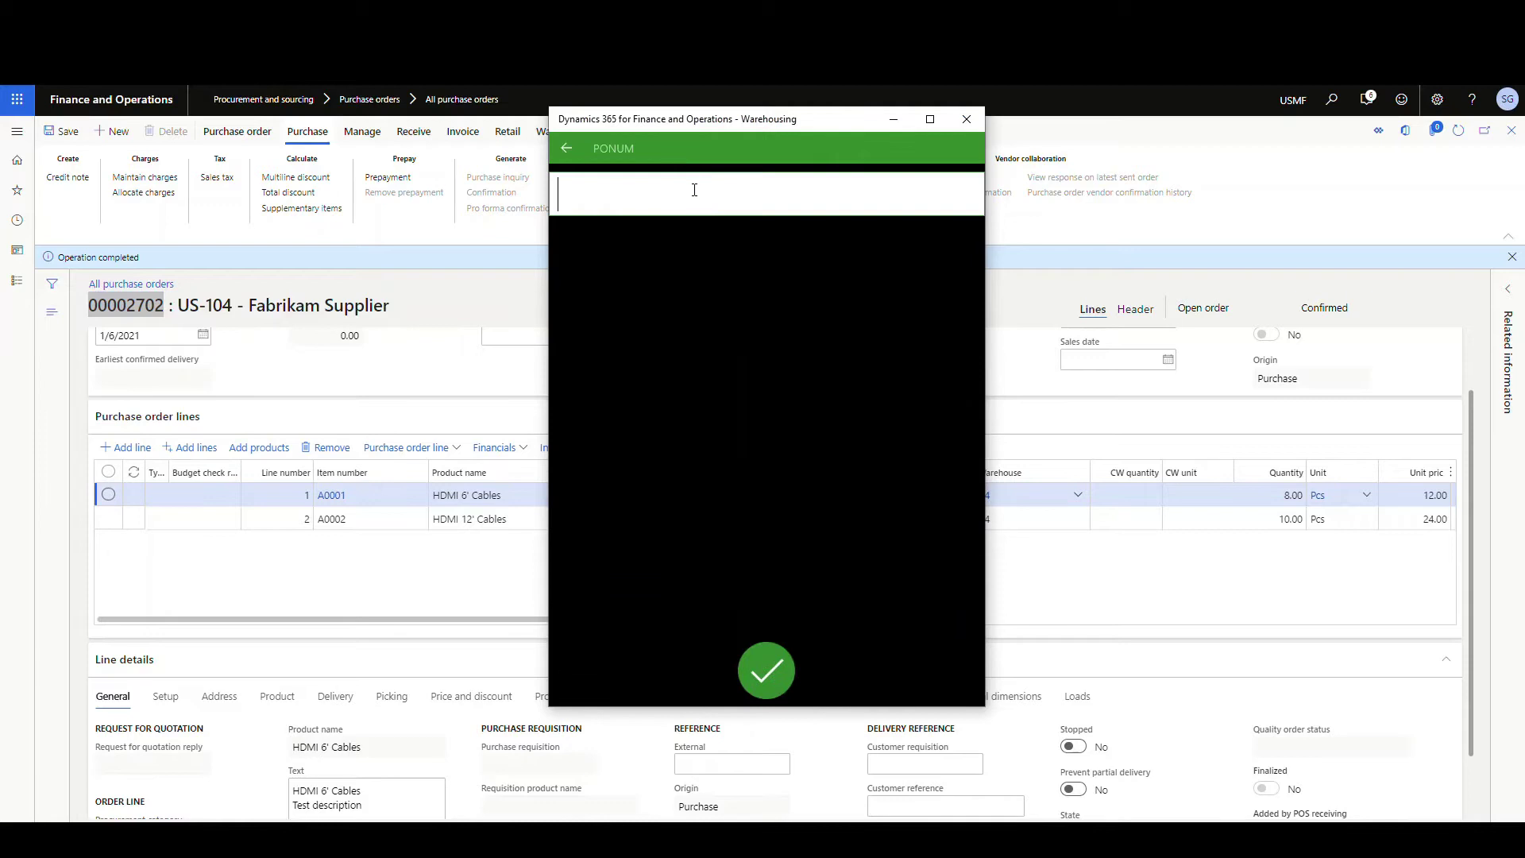
key("ctrl+v")
left_click(767, 671)
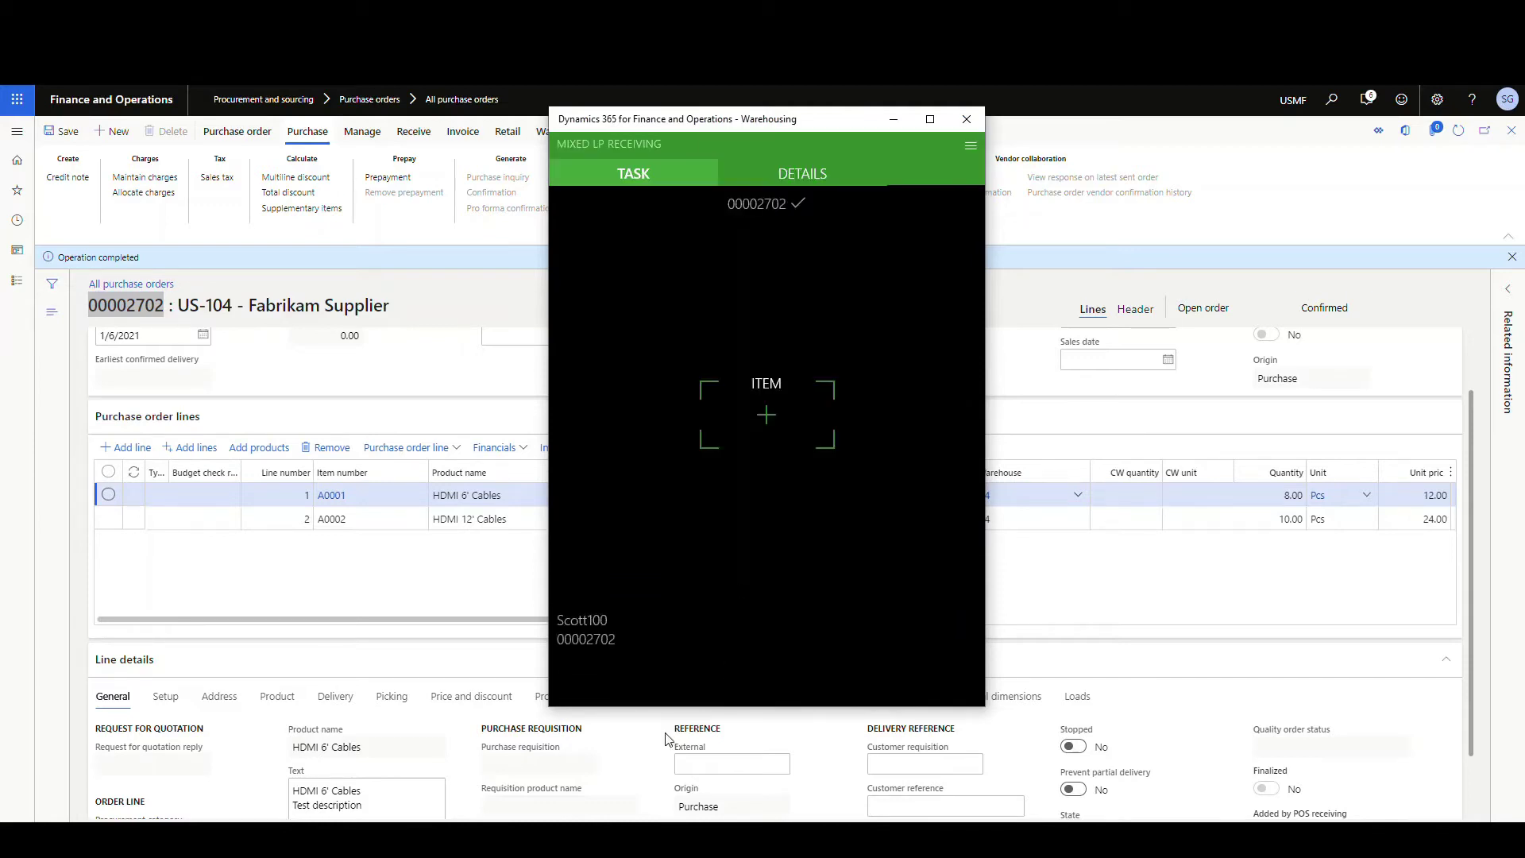
Enter item A0001 with a quantity of 5
left_click(766, 421)
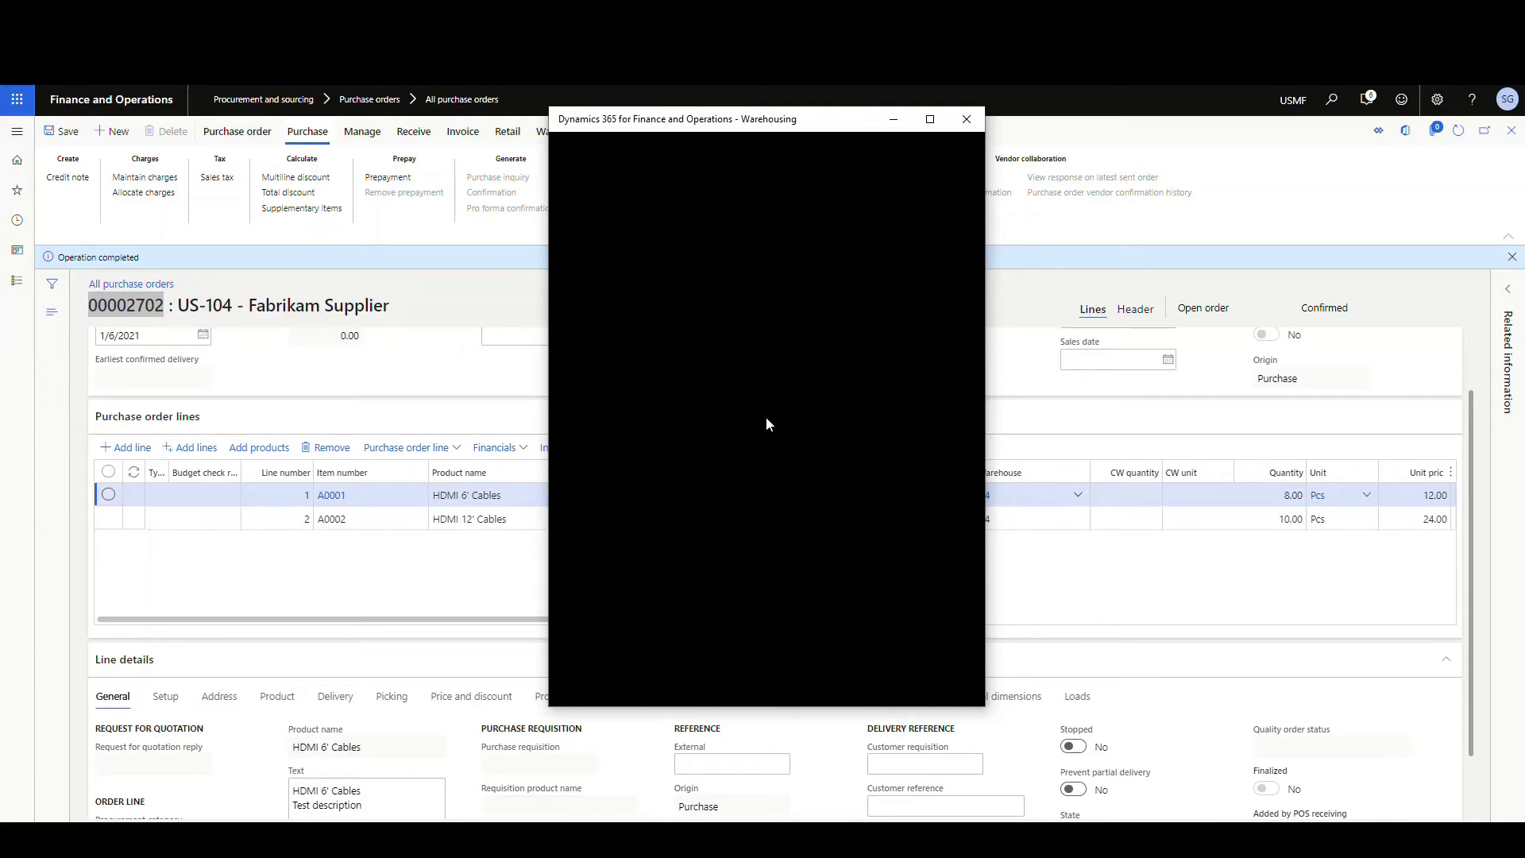
type("a001")
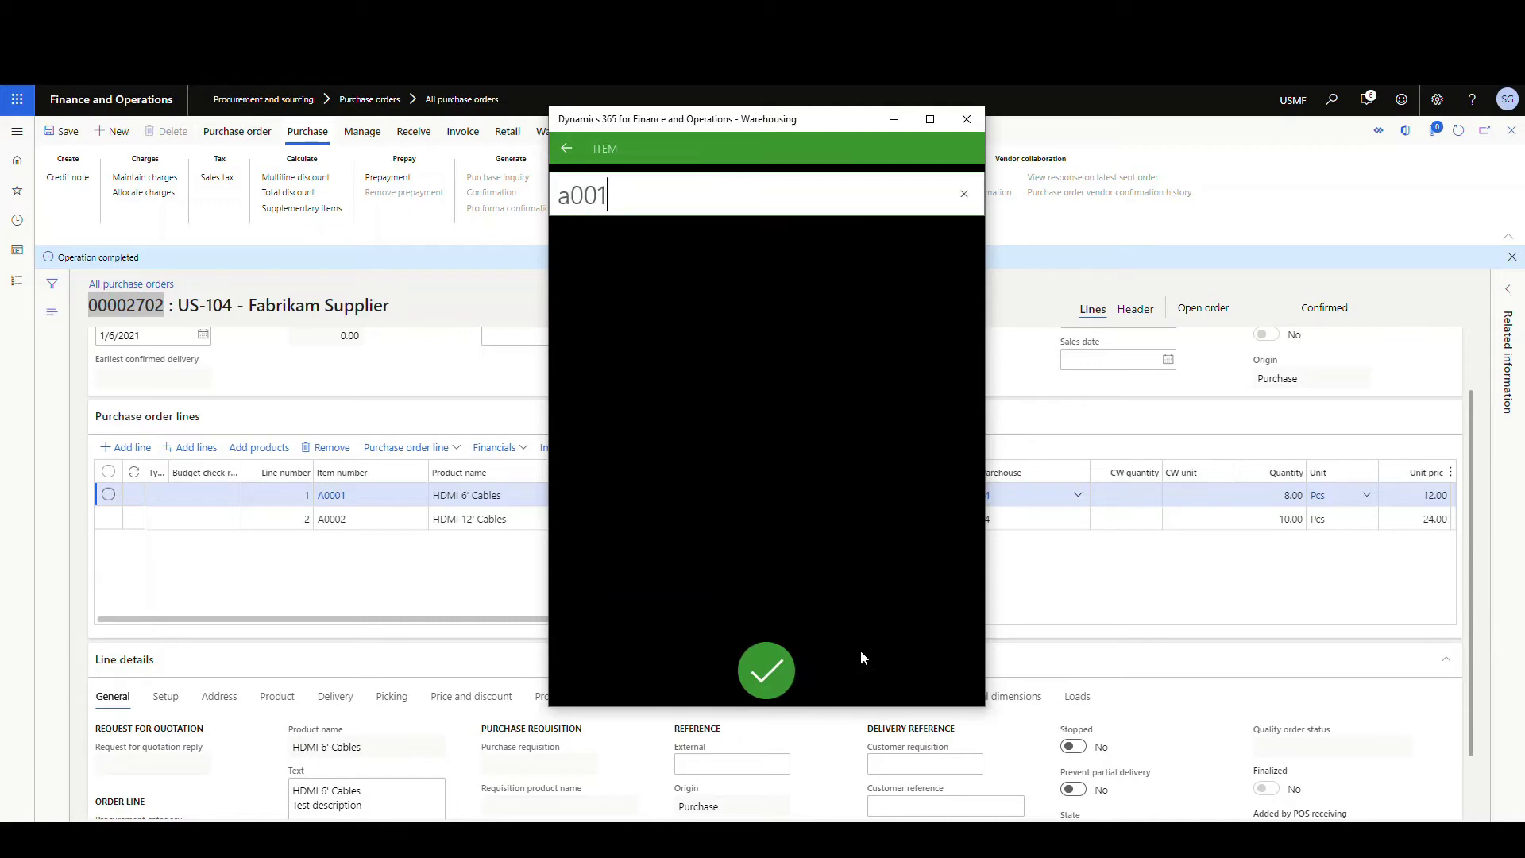
key("BackSpace")
type("01")
left_click(775, 667)
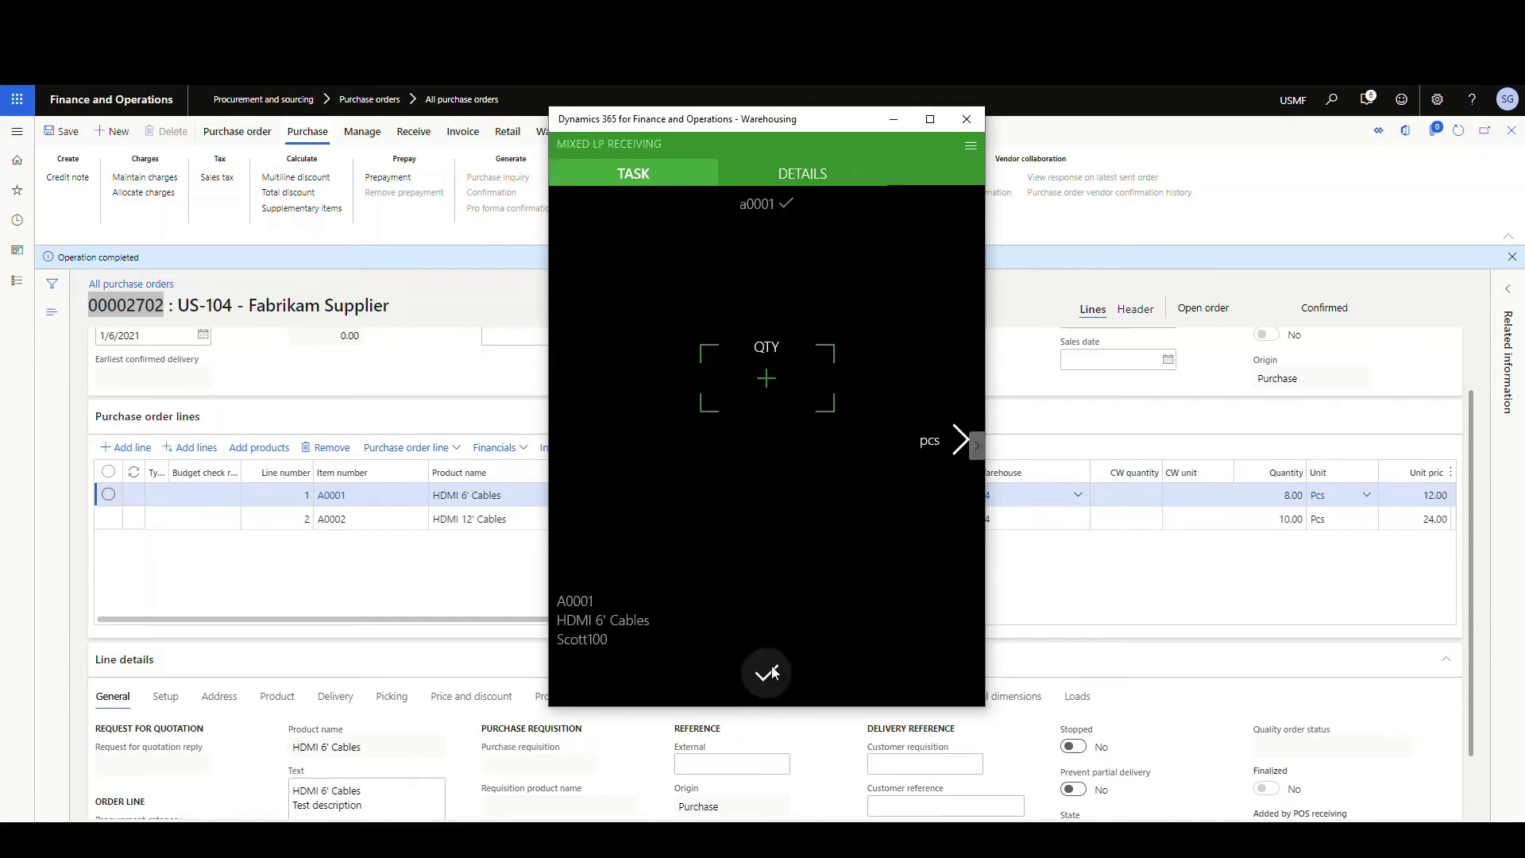
left_click(780, 381)
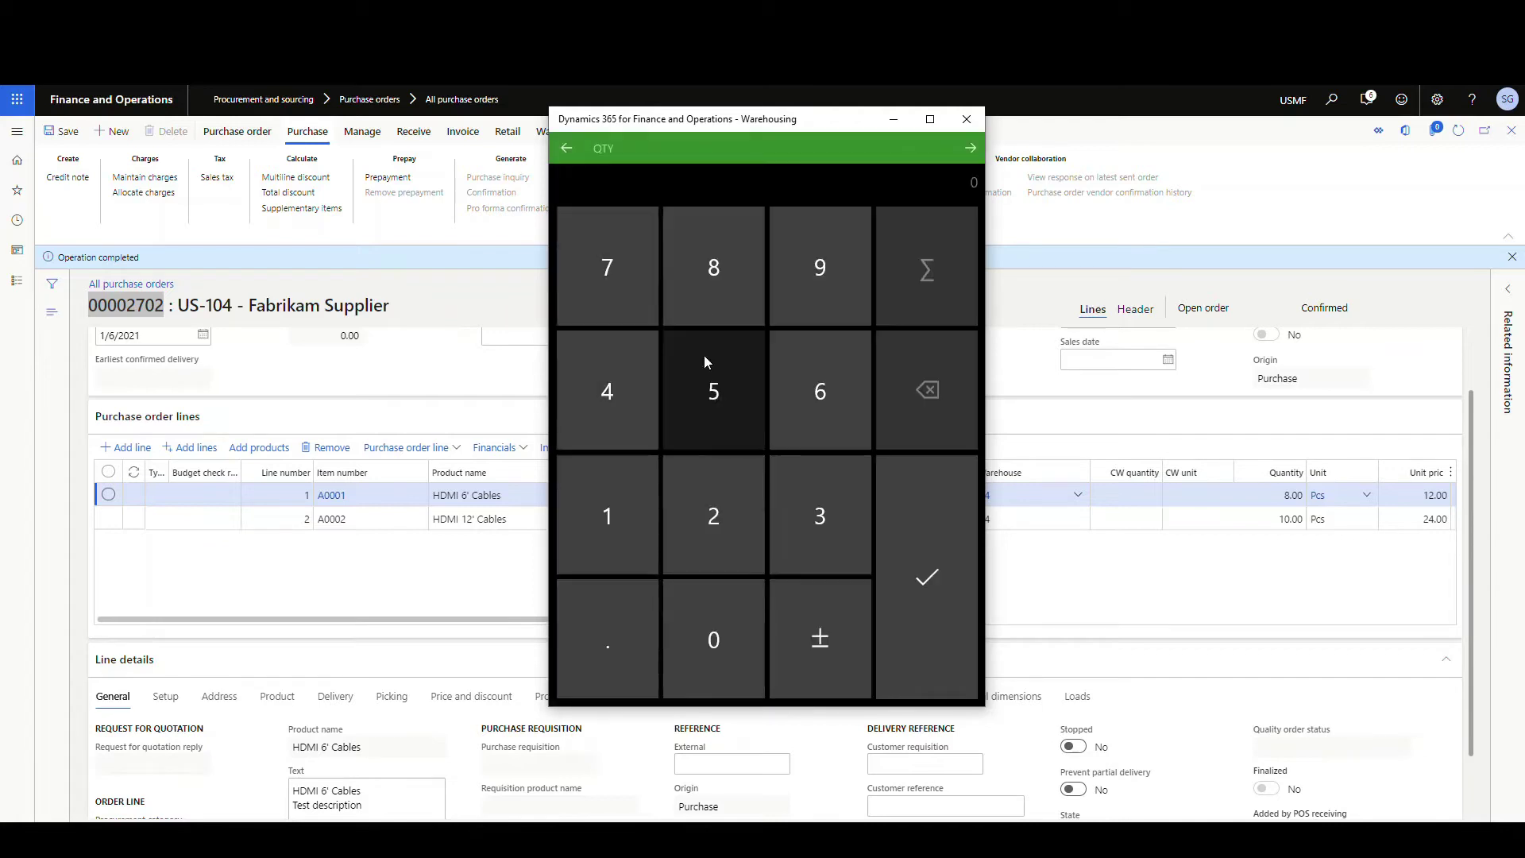
left_click(723, 408)
left_click(932, 563)
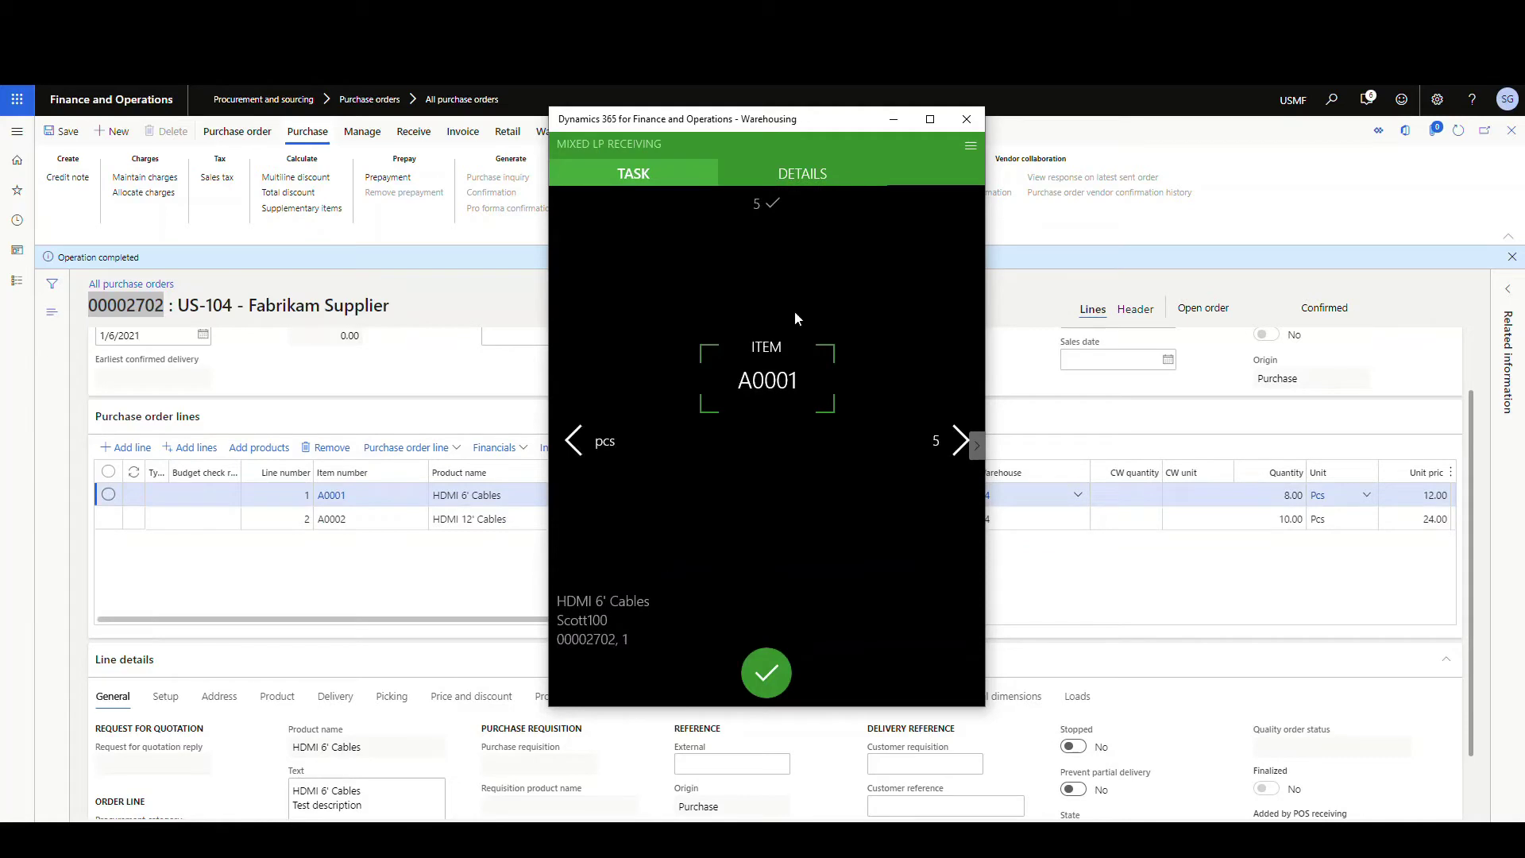
Confirm 5 A0001 onto Scott100 and enter the next item, A0002
left_click(767, 677)
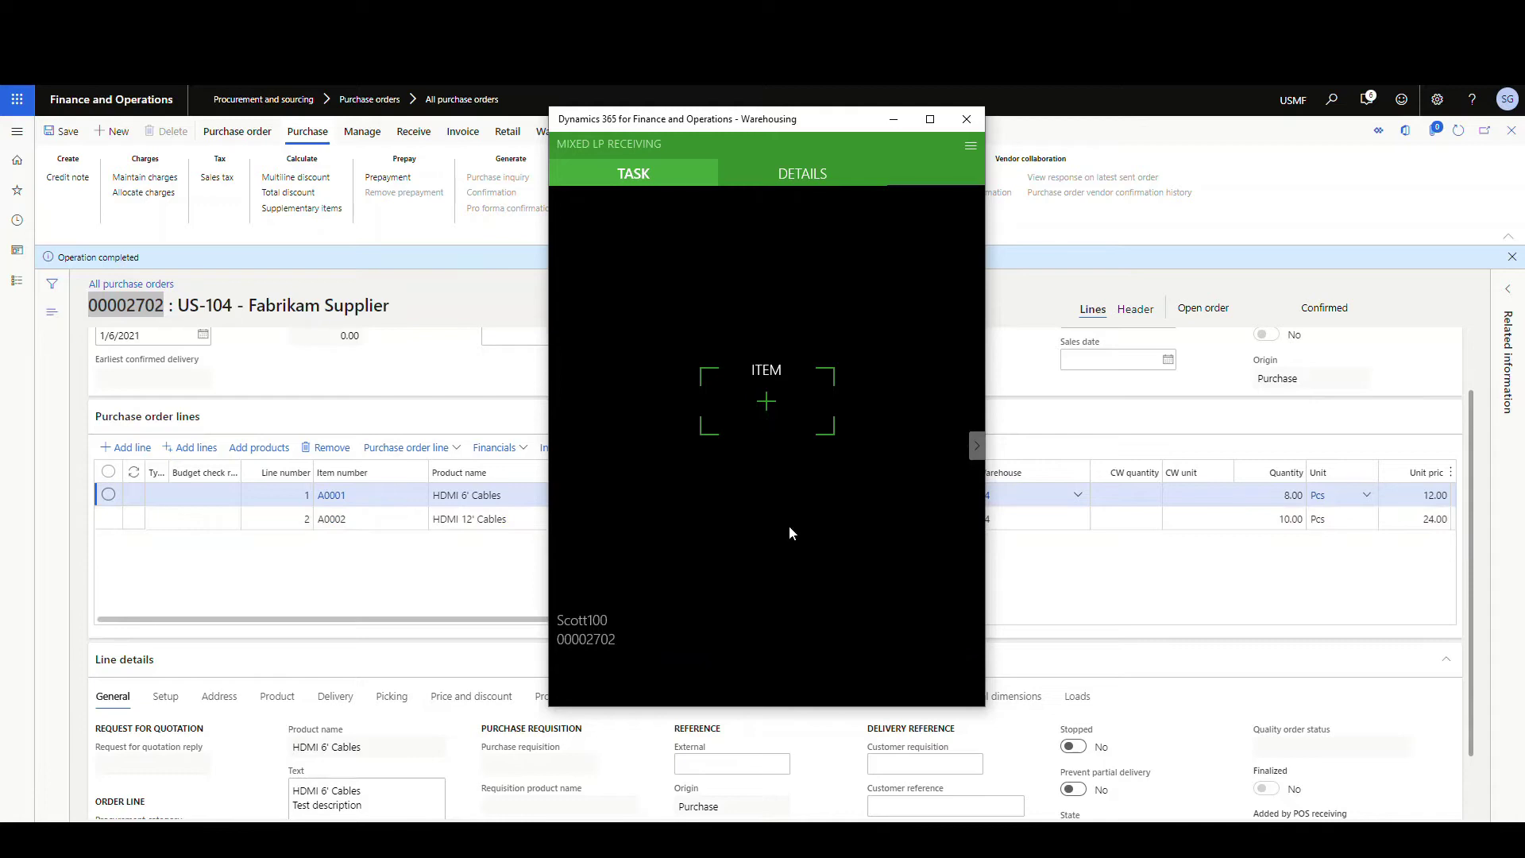
left_click(767, 392)
type("a0002")
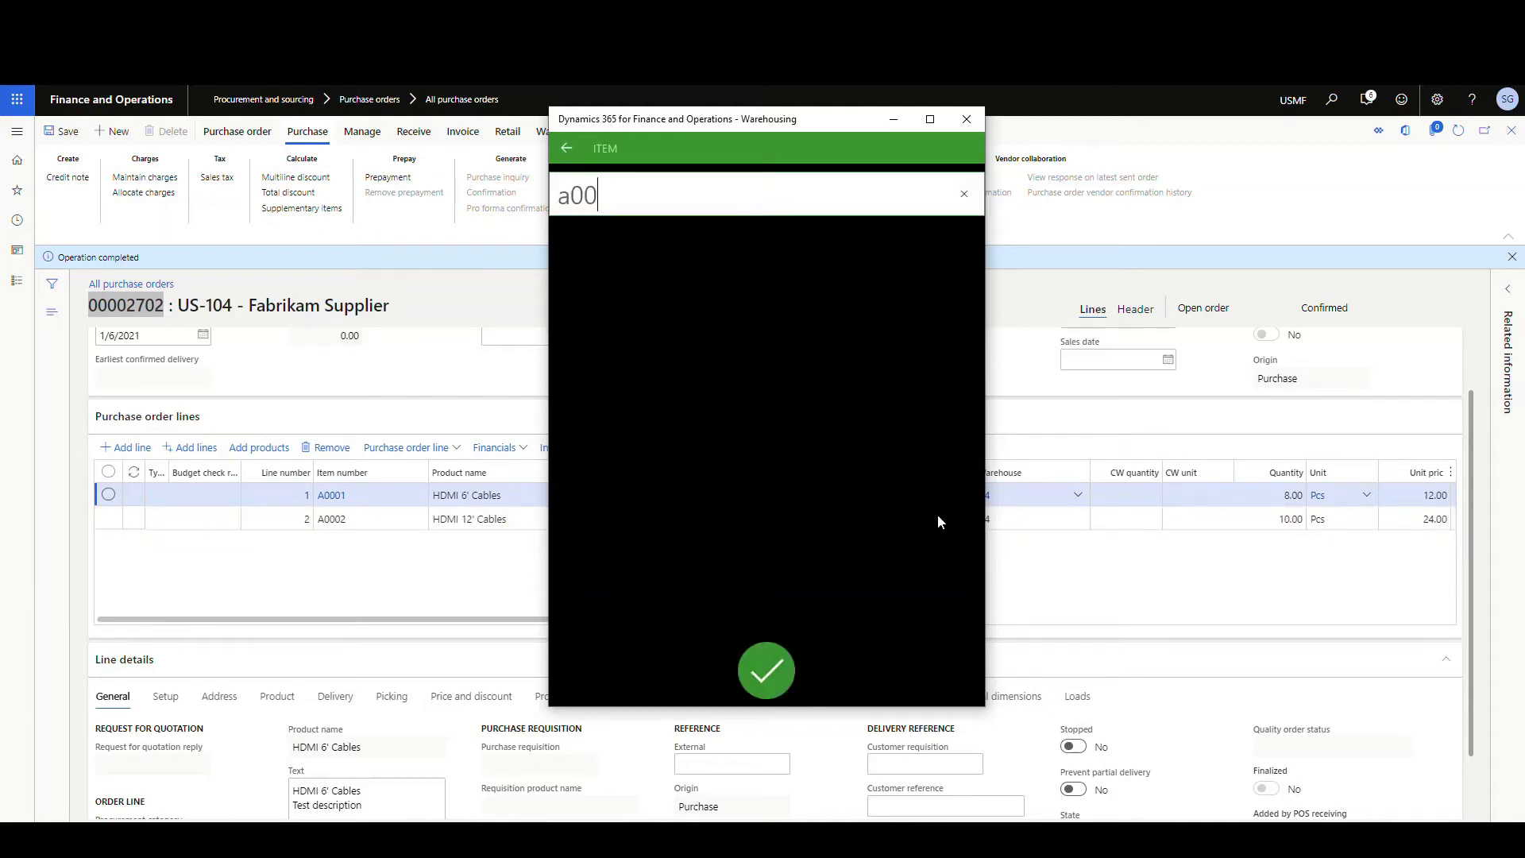
left_click(770, 674)
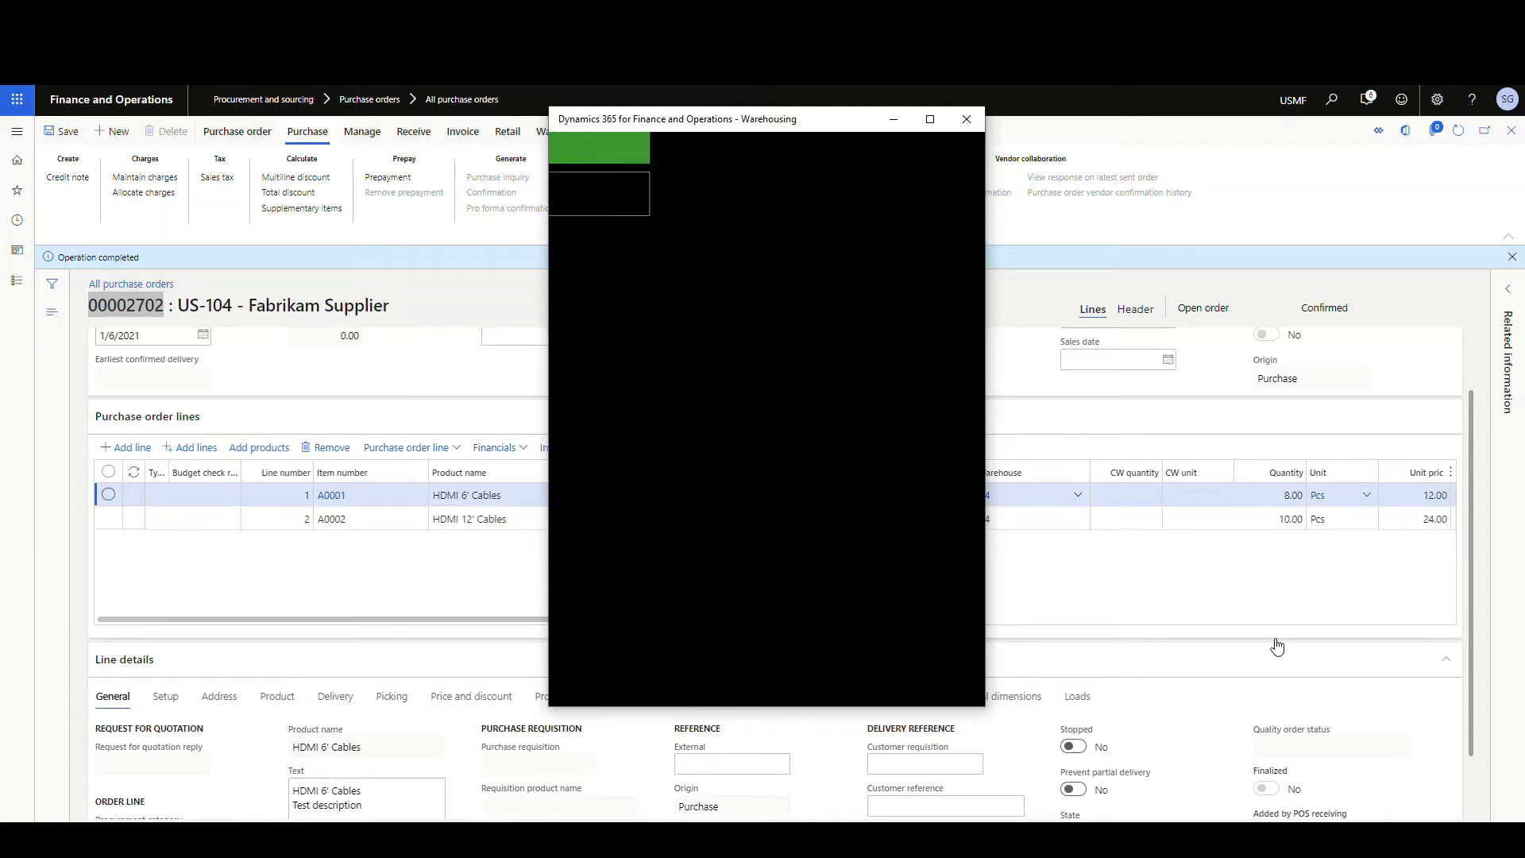
Receive 10 pieces of A0002 onto license plate Scott100
left_click(775, 389)
left_click(608, 515)
left_click(713, 637)
left_click(902, 624)
left_click(977, 445)
left_click(767, 673)
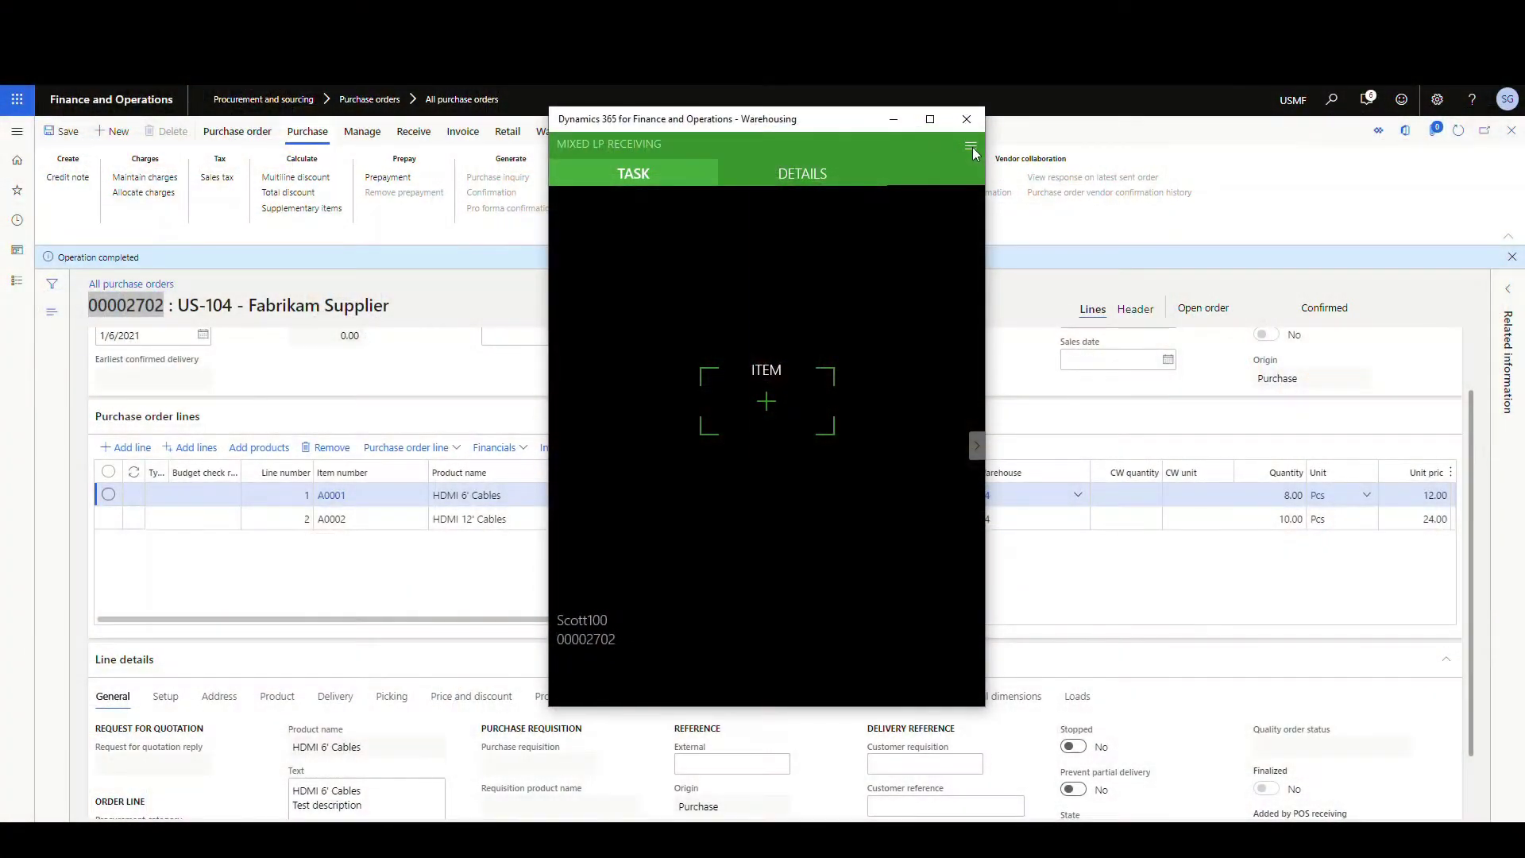
left_click(971, 147)
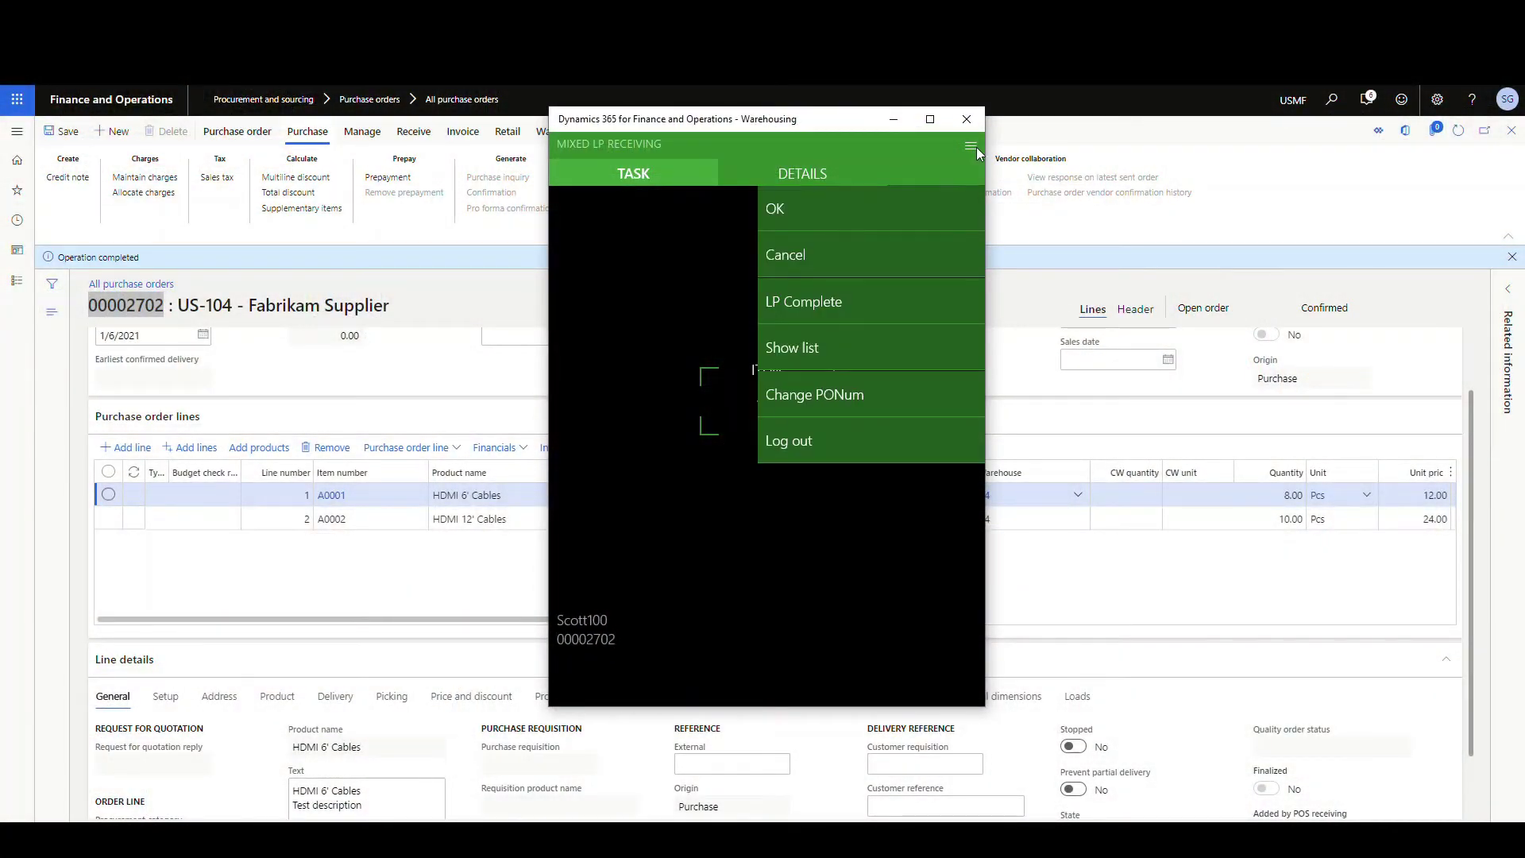
Review Scott100's received lines and select line 1's LP quantity of 5
left_click(793, 350)
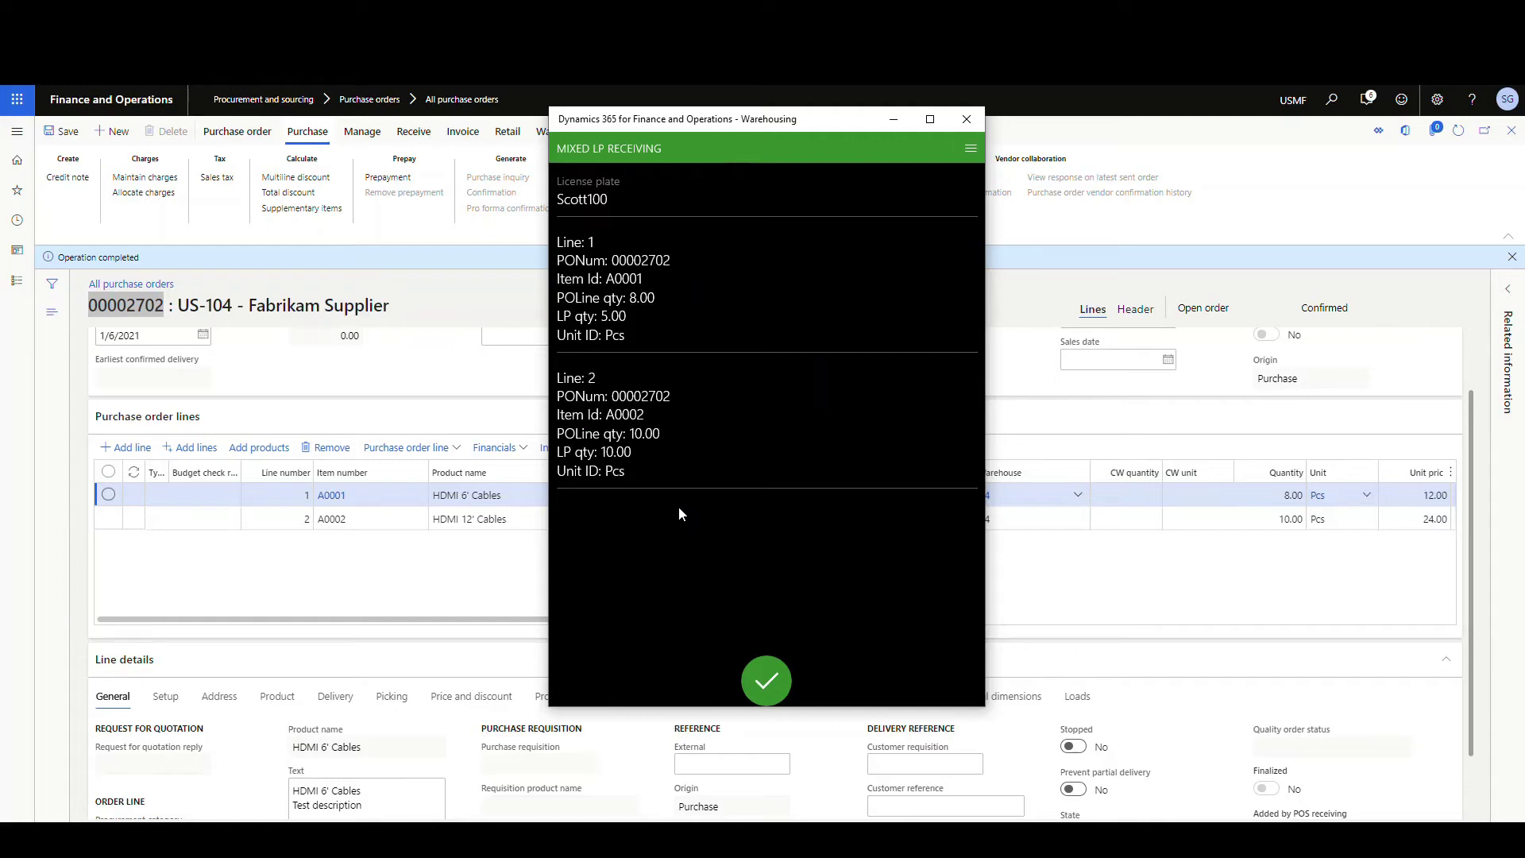
left_click(624, 319)
Modify line 1 on Scott100, changing its A0001 quantity from 5 to 8
left_click(971, 157)
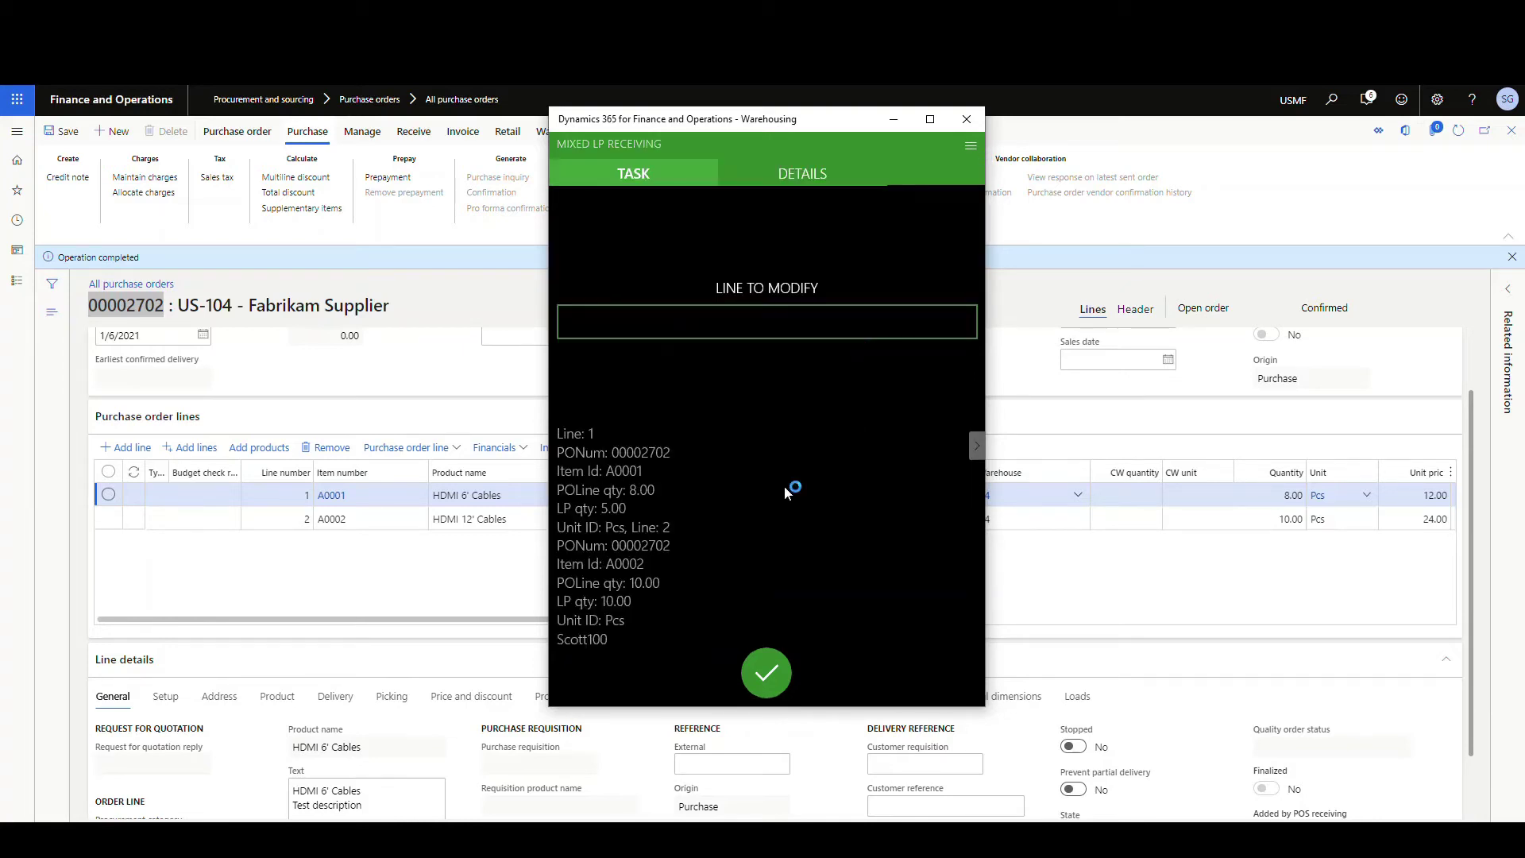
left_click(724, 332)
type("1")
left_click(913, 537)
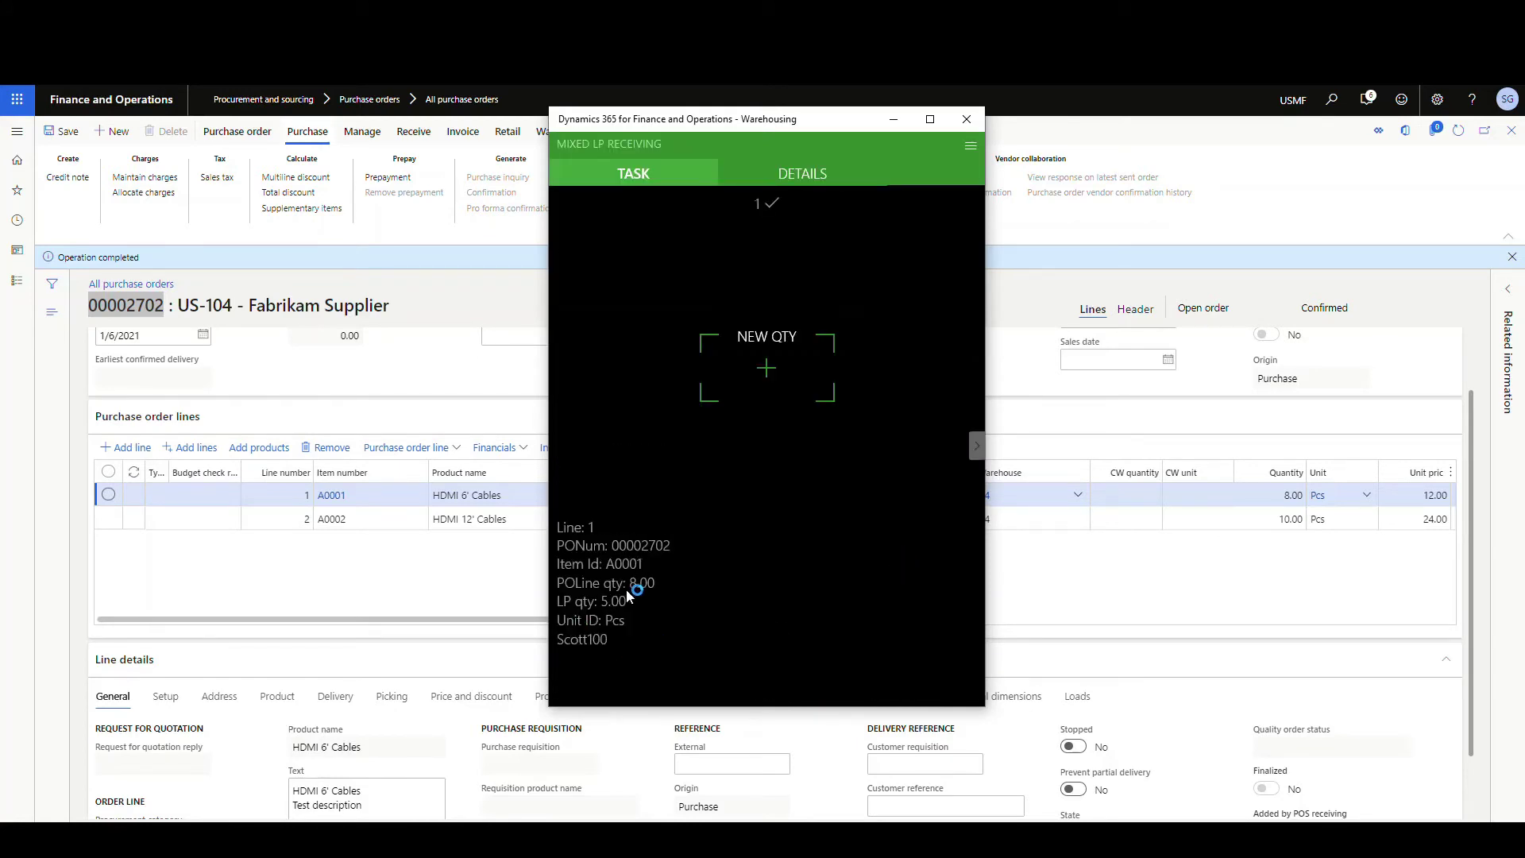
left_click(769, 370)
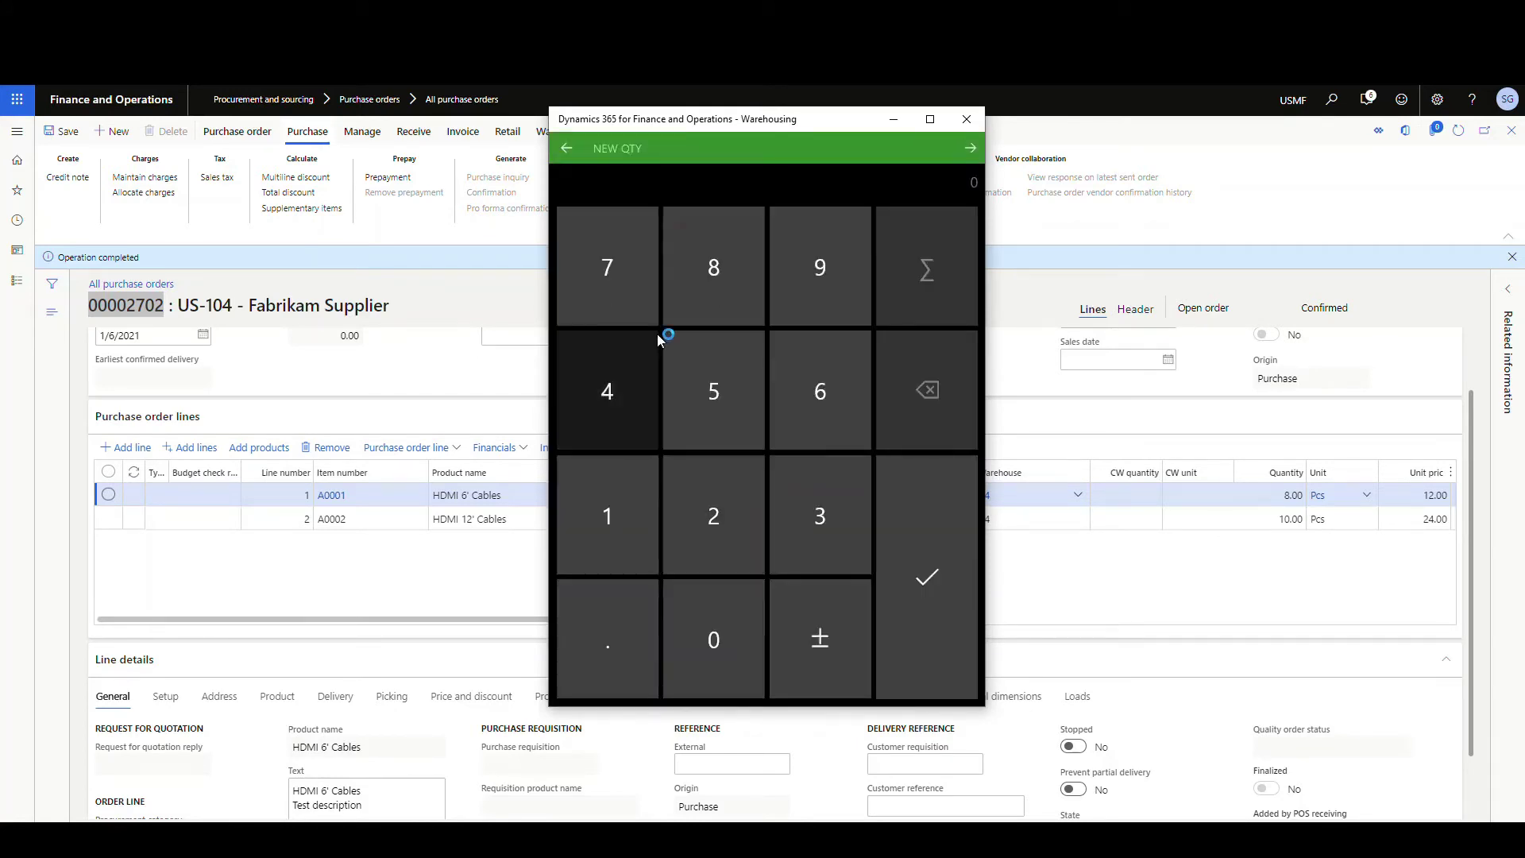
left_click(712, 298)
left_click(929, 583)
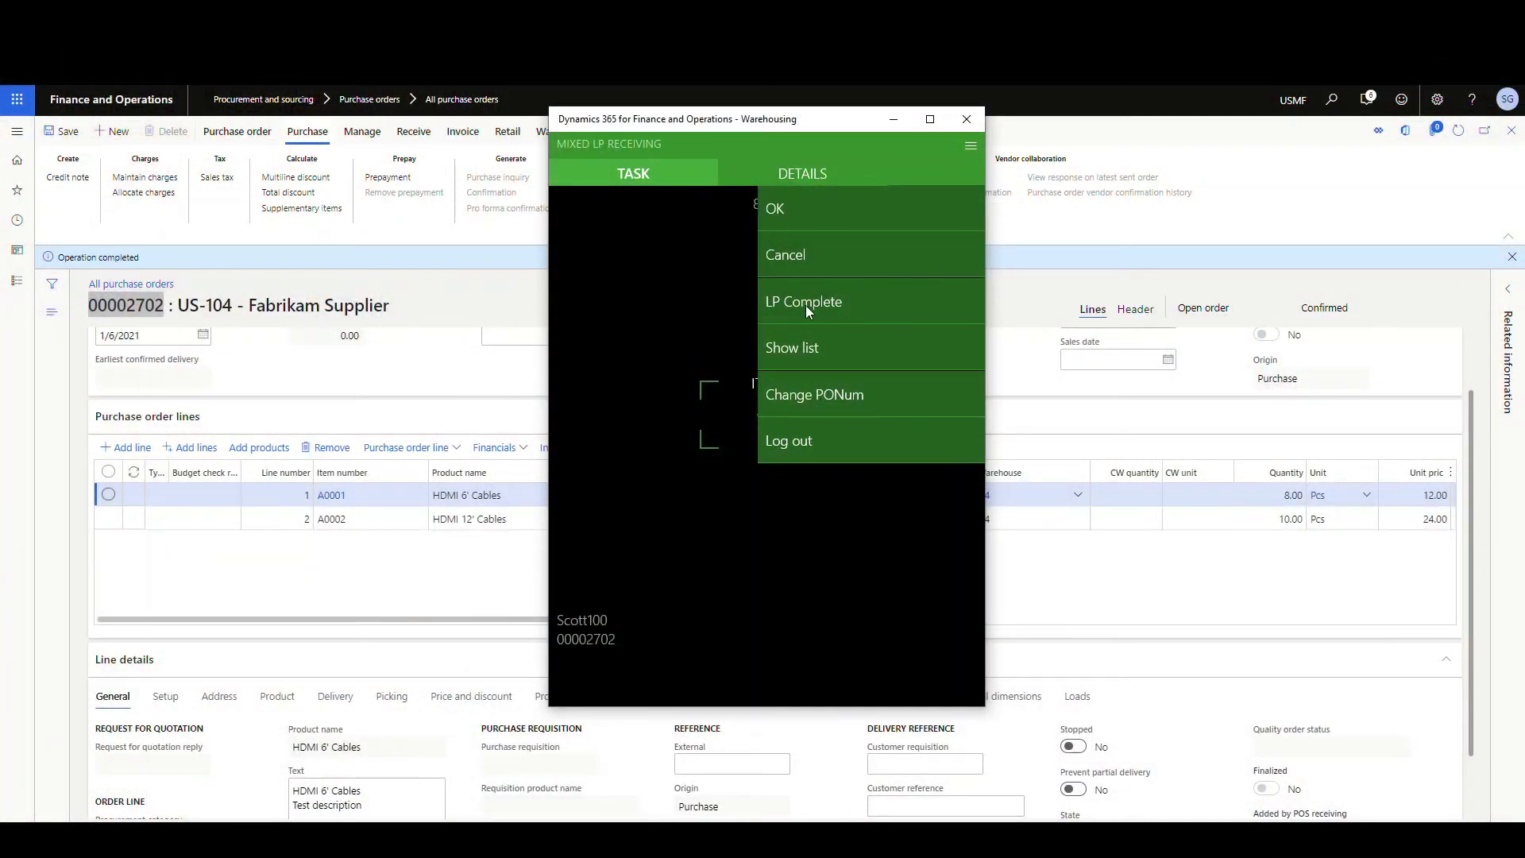
Complete license plate Scott100, cancel out of Mixed LP receiving and return to PO 00002702
left_click(810, 304)
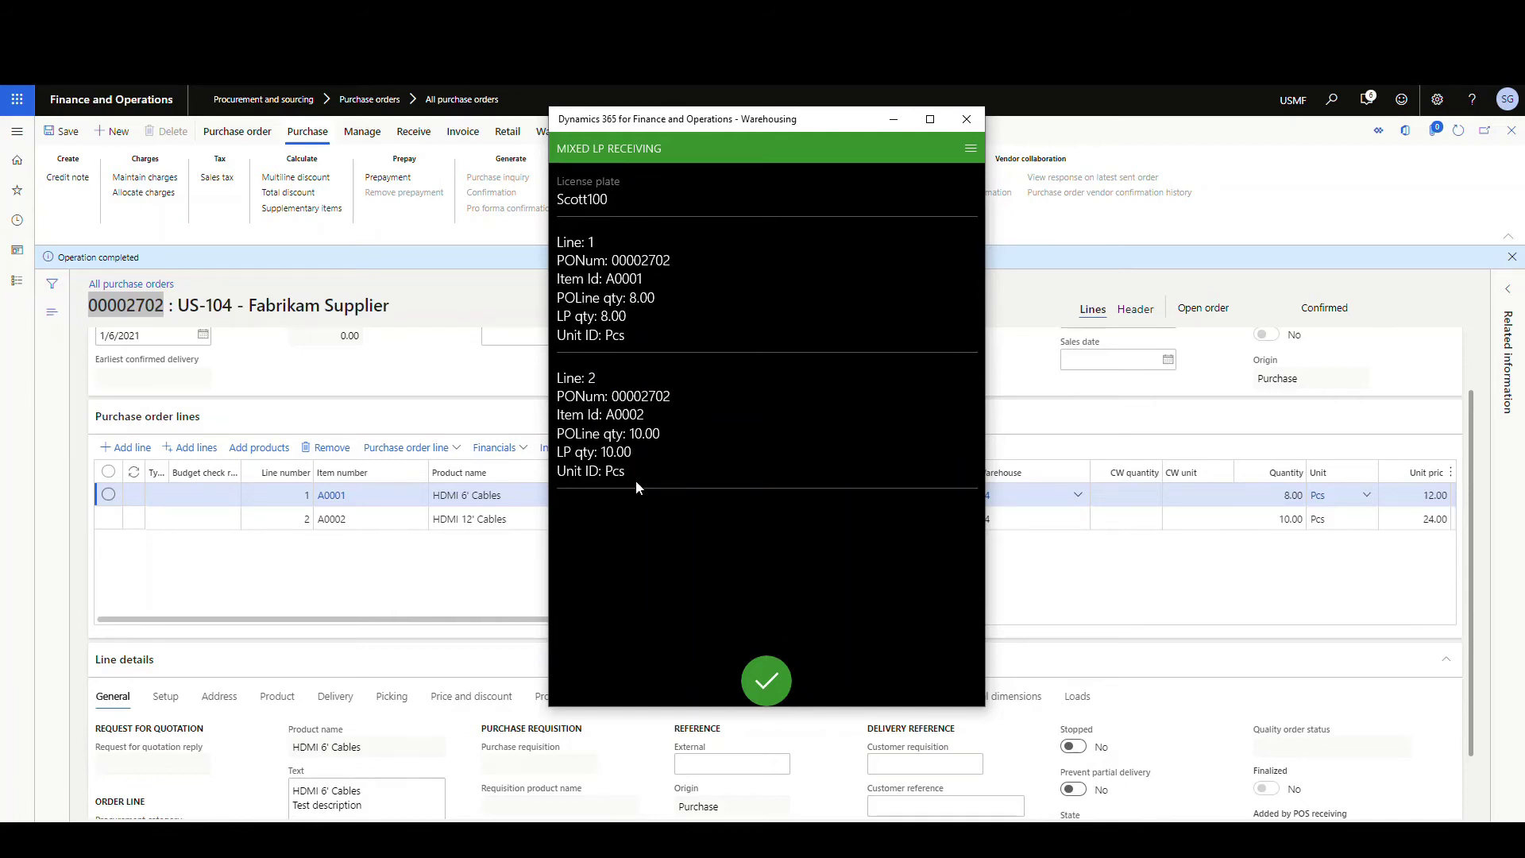
left_click(774, 686)
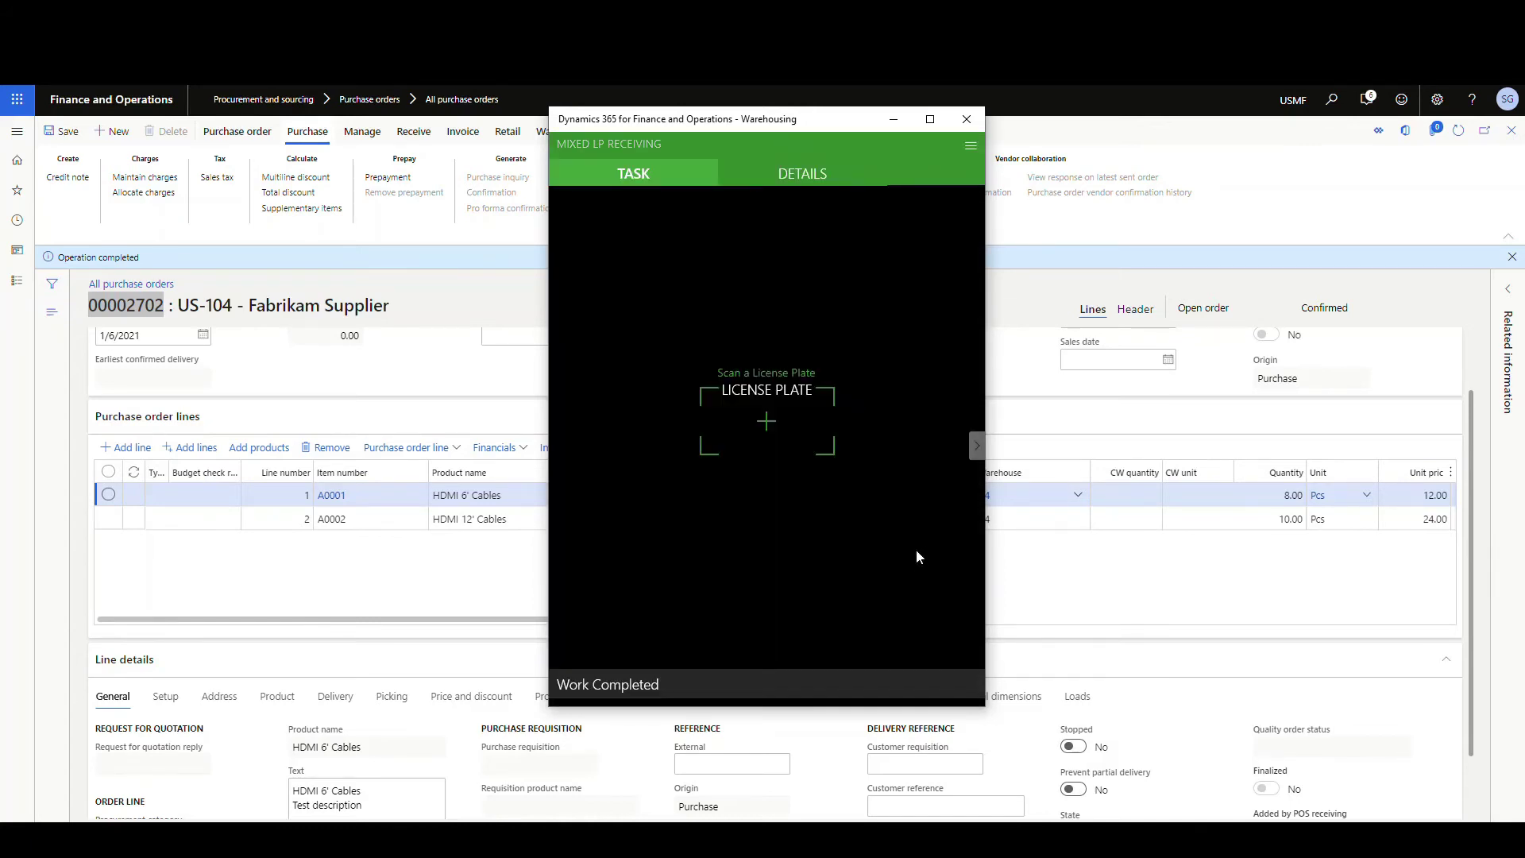
left_click(970, 147)
left_click(803, 261)
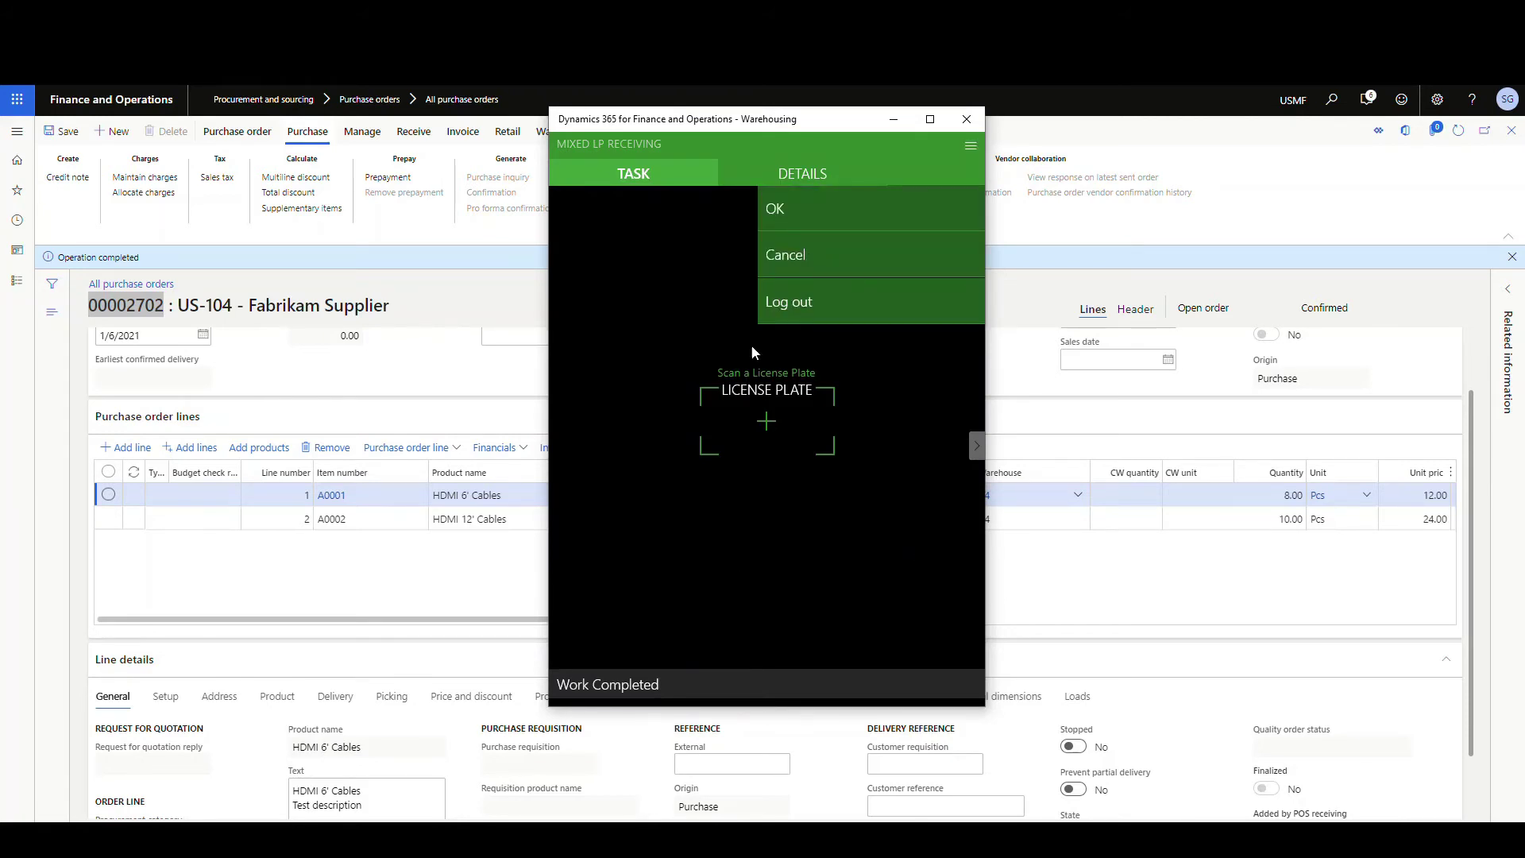
left_click(55, 127)
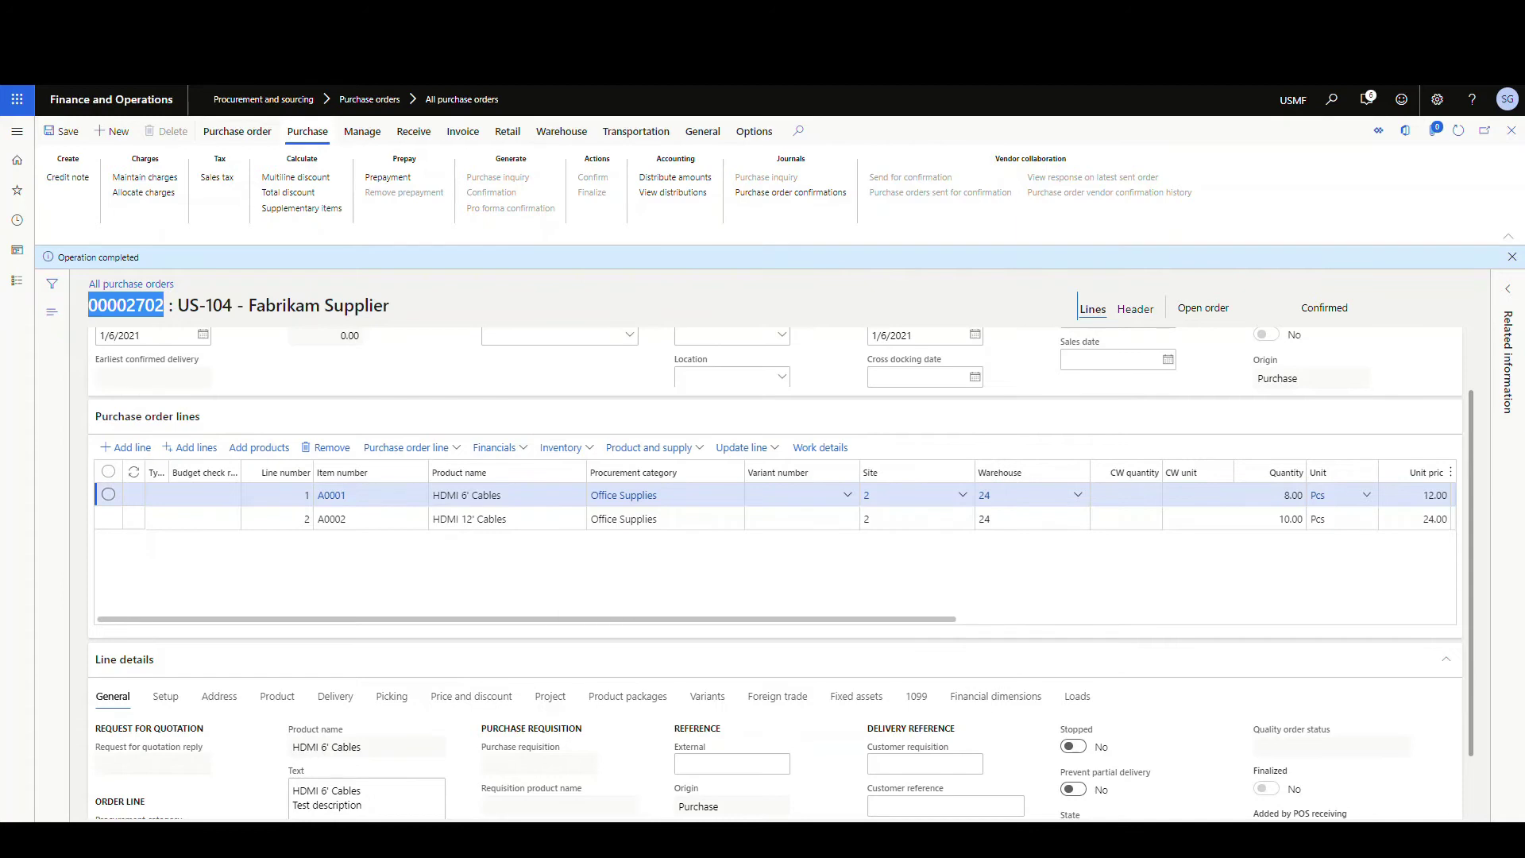
Open work USMF-001394 for PO 00002702 from Warehouse management > All work
left_click(17, 132)
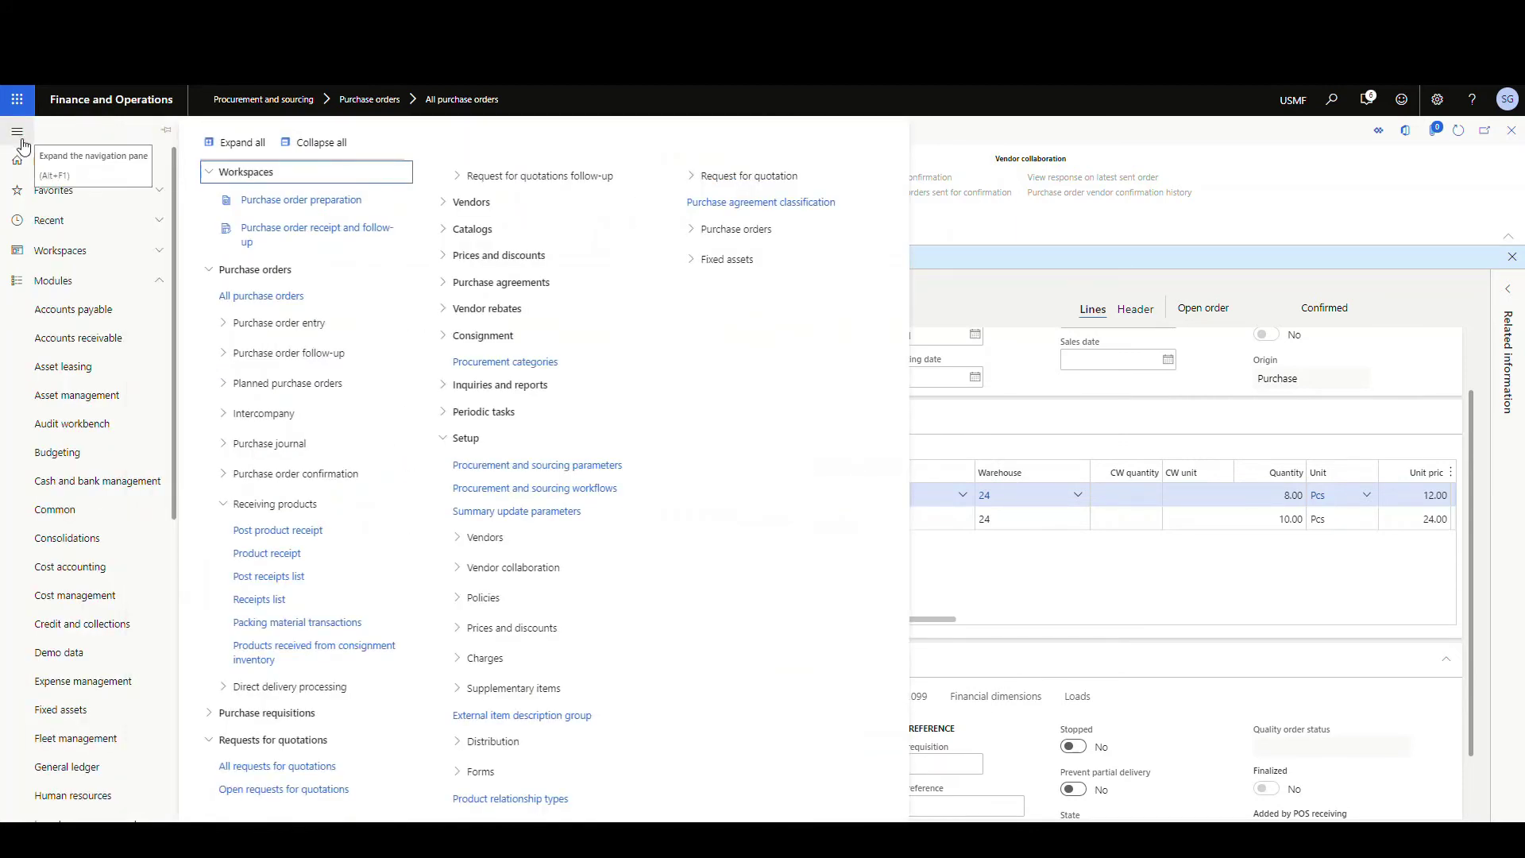
scroll(103, 318, "down", 7)
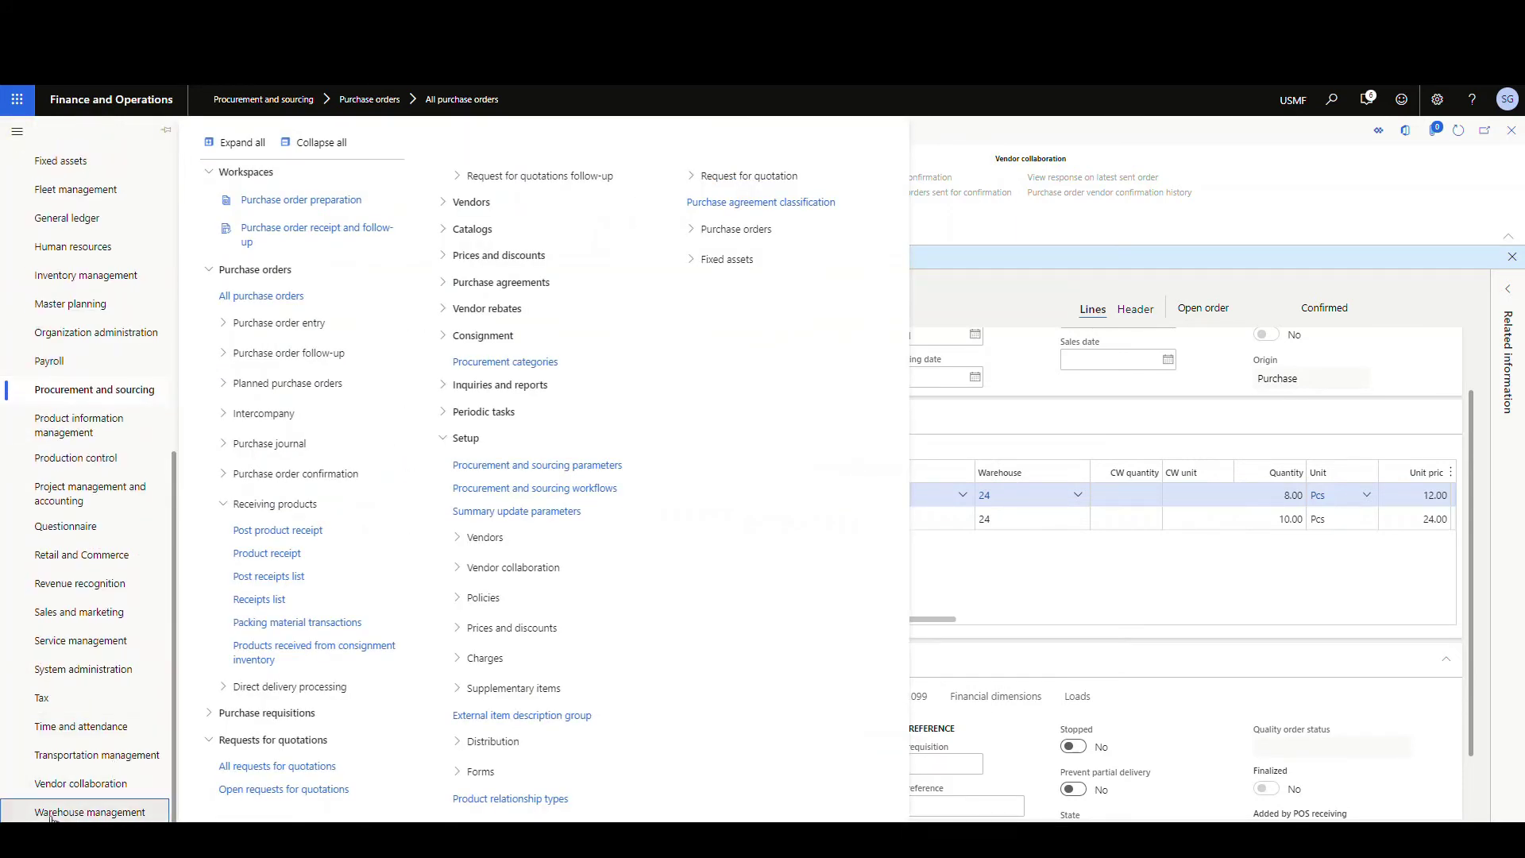
left_click(54, 812)
left_click(238, 332)
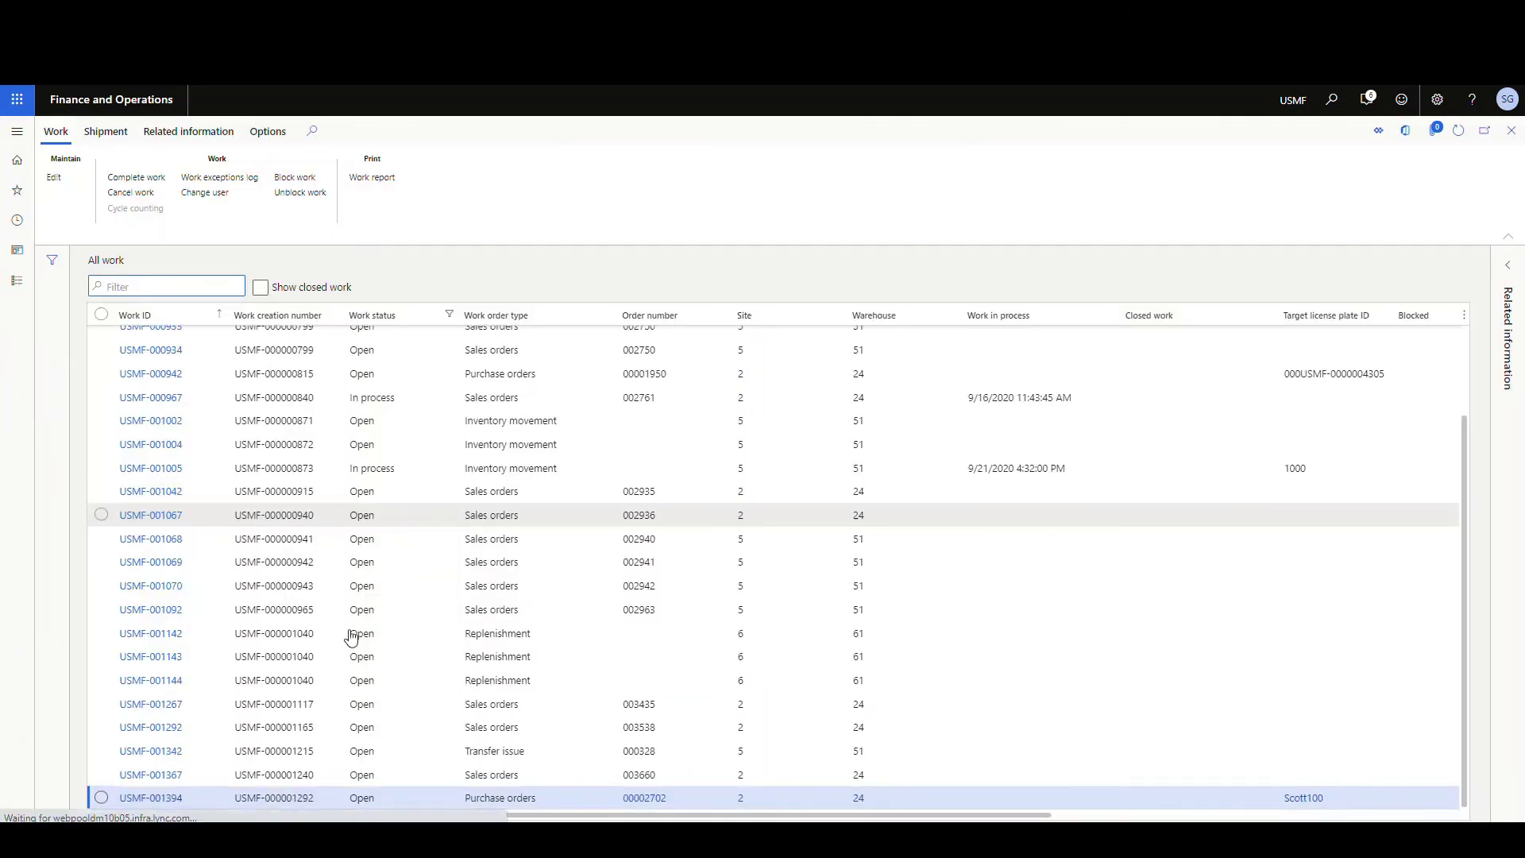
left_click(168, 799)
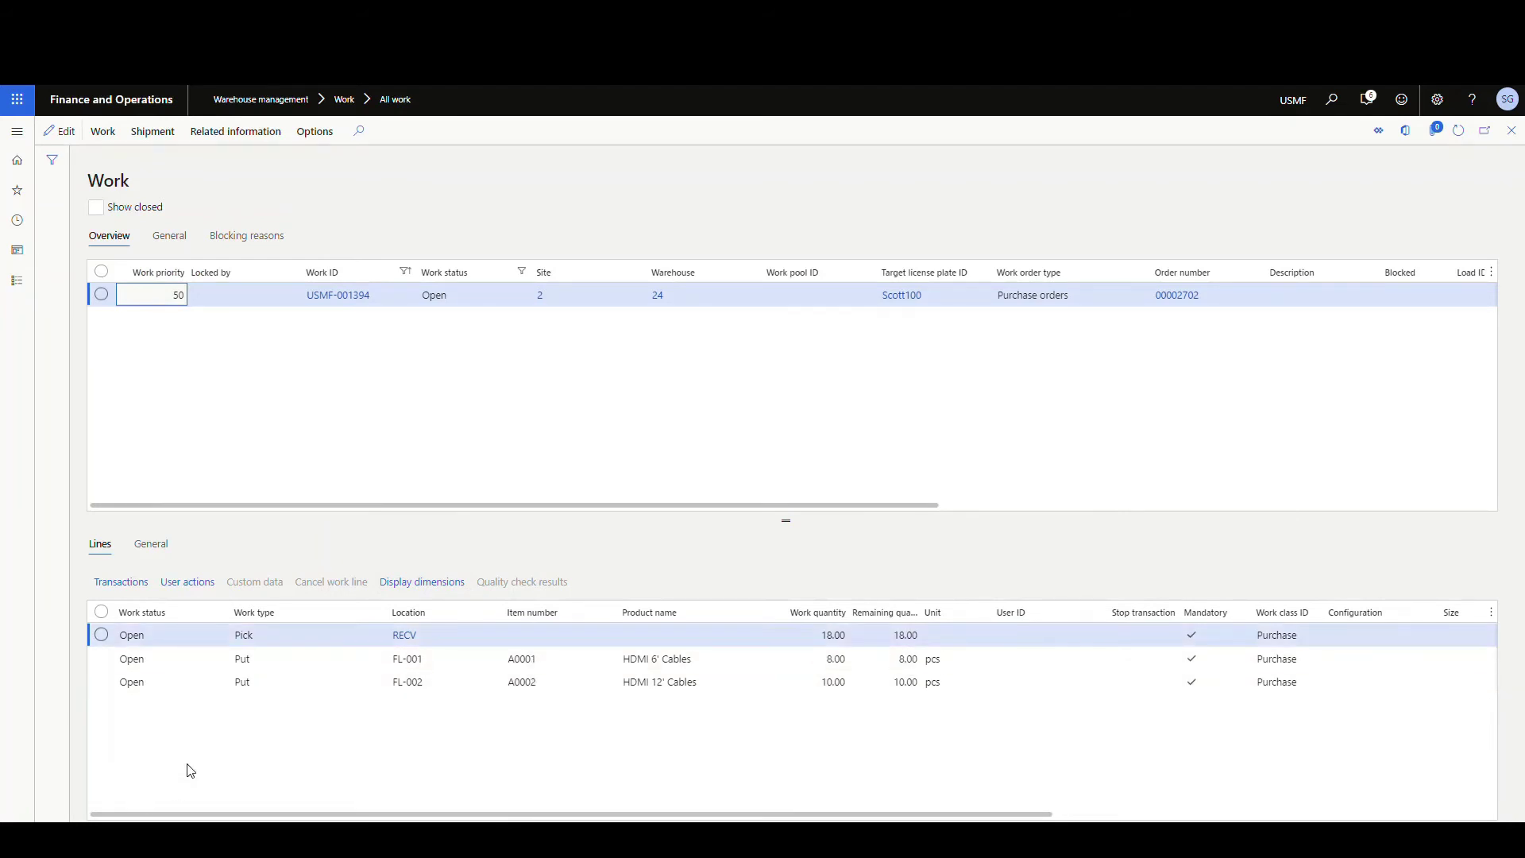
Start received items putaway for license plate scott100, showing its 18-piece pick from RECV
left_click(253, 818)
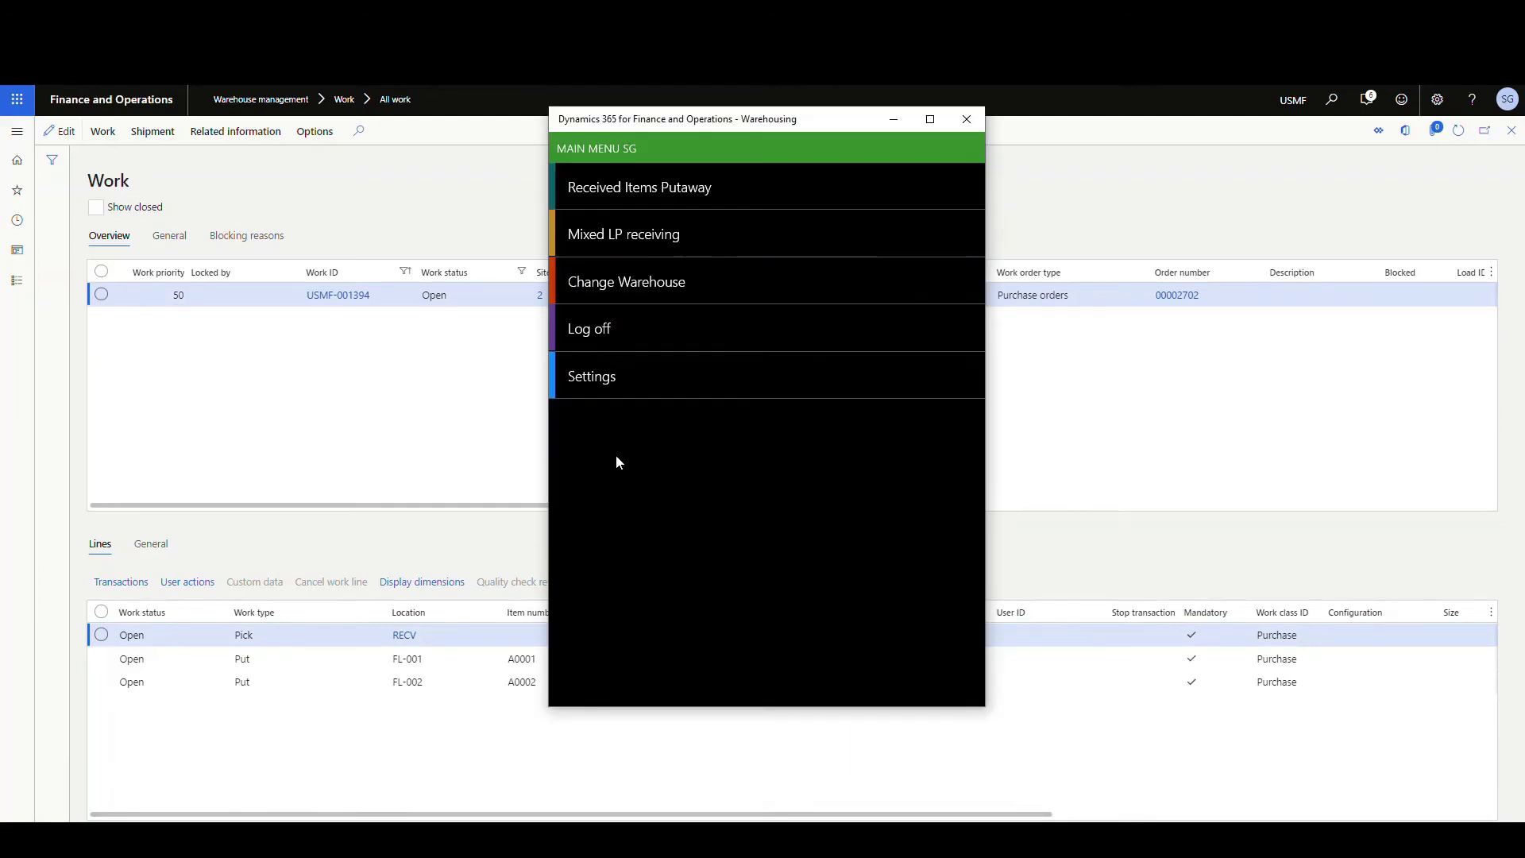
left_click_drag(818, 124, 703, 350)
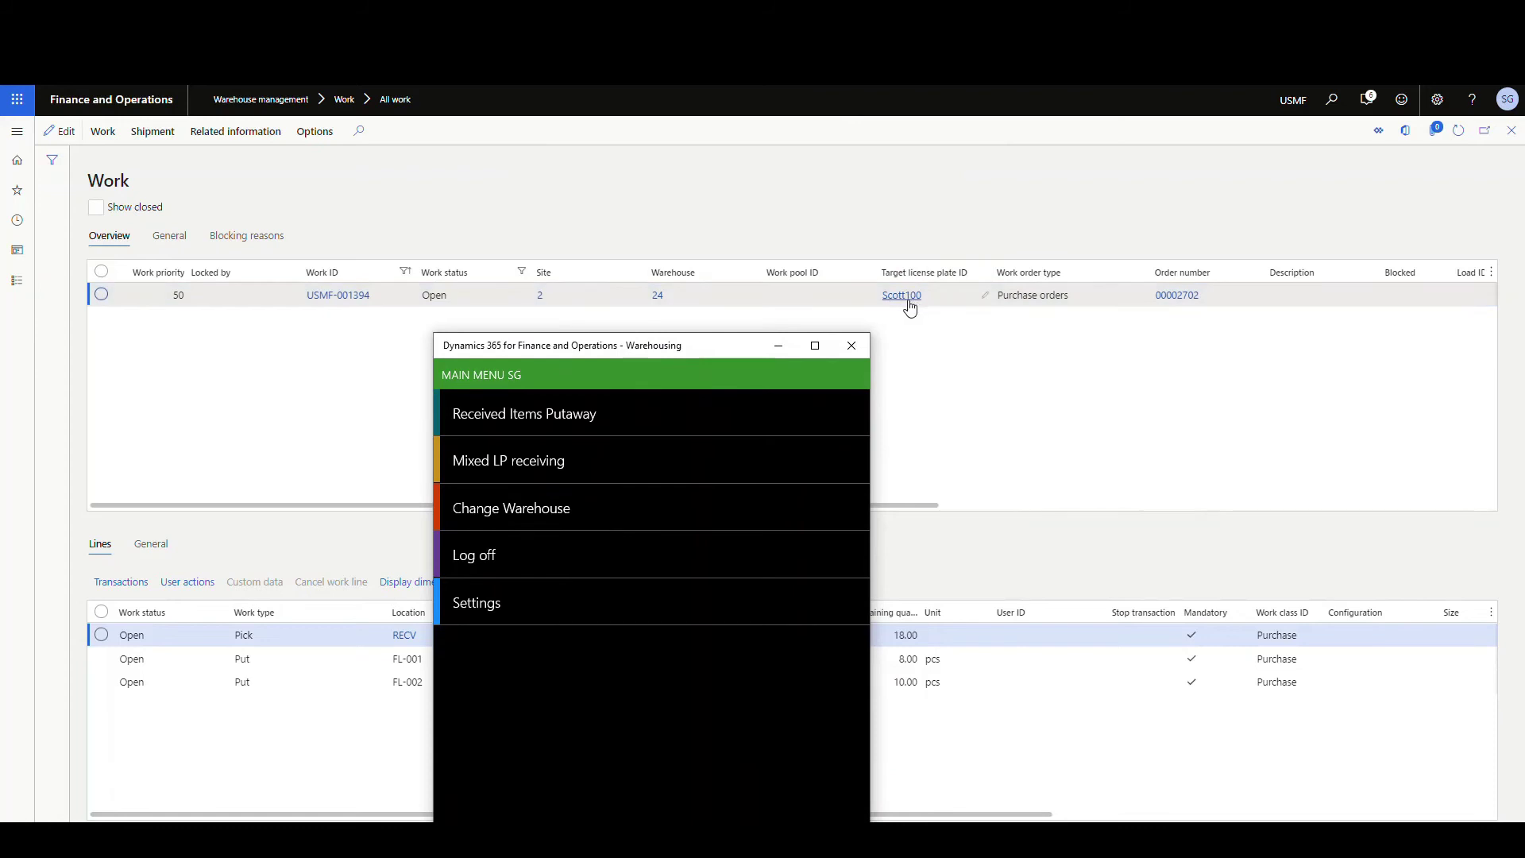
left_click_drag(722, 354, 748, 206)
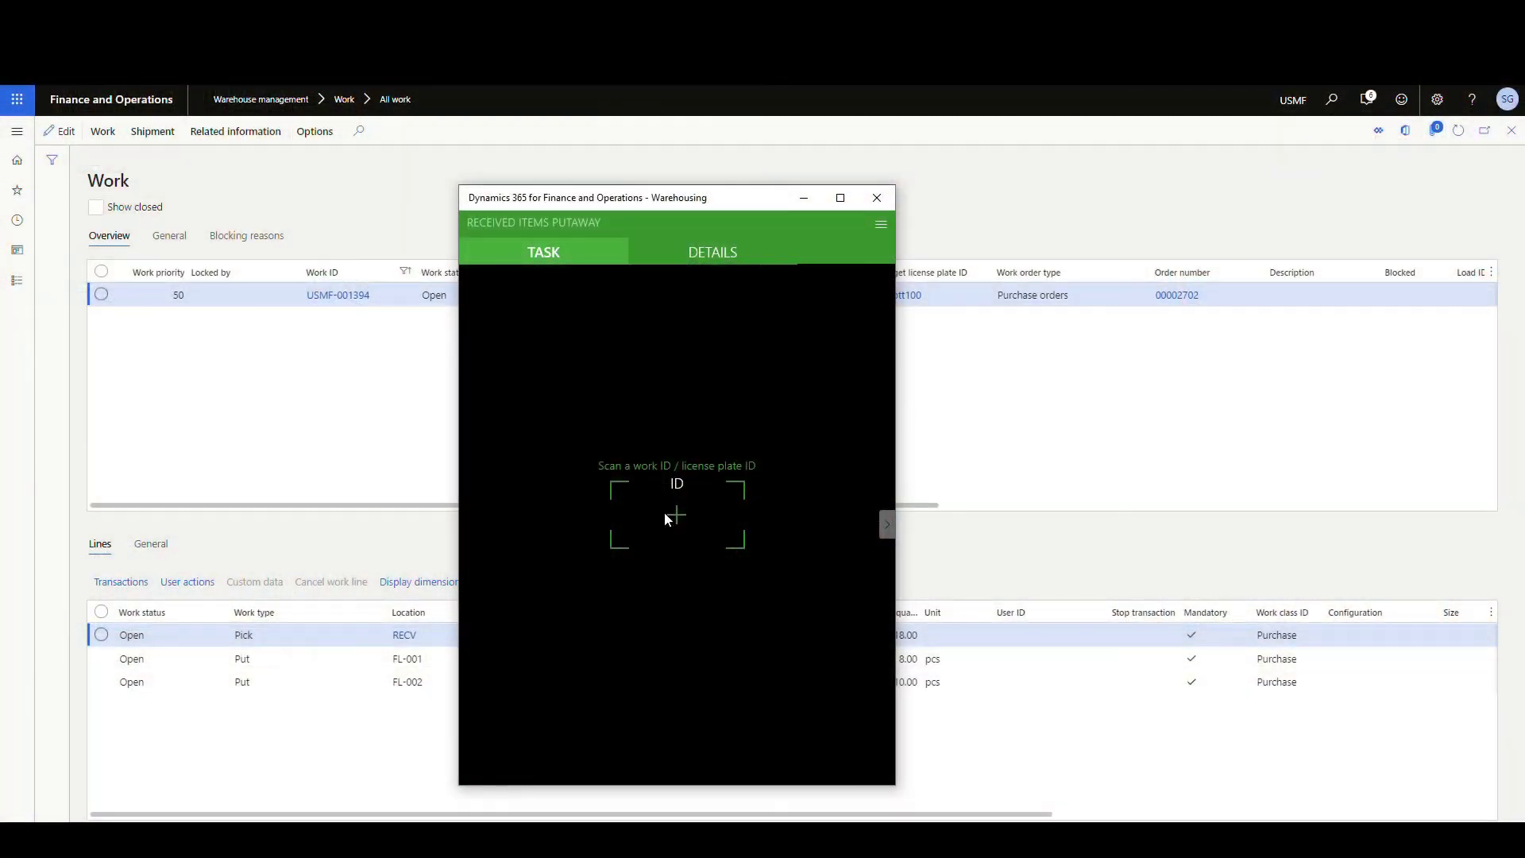
left_click(675, 521)
type("scott1")
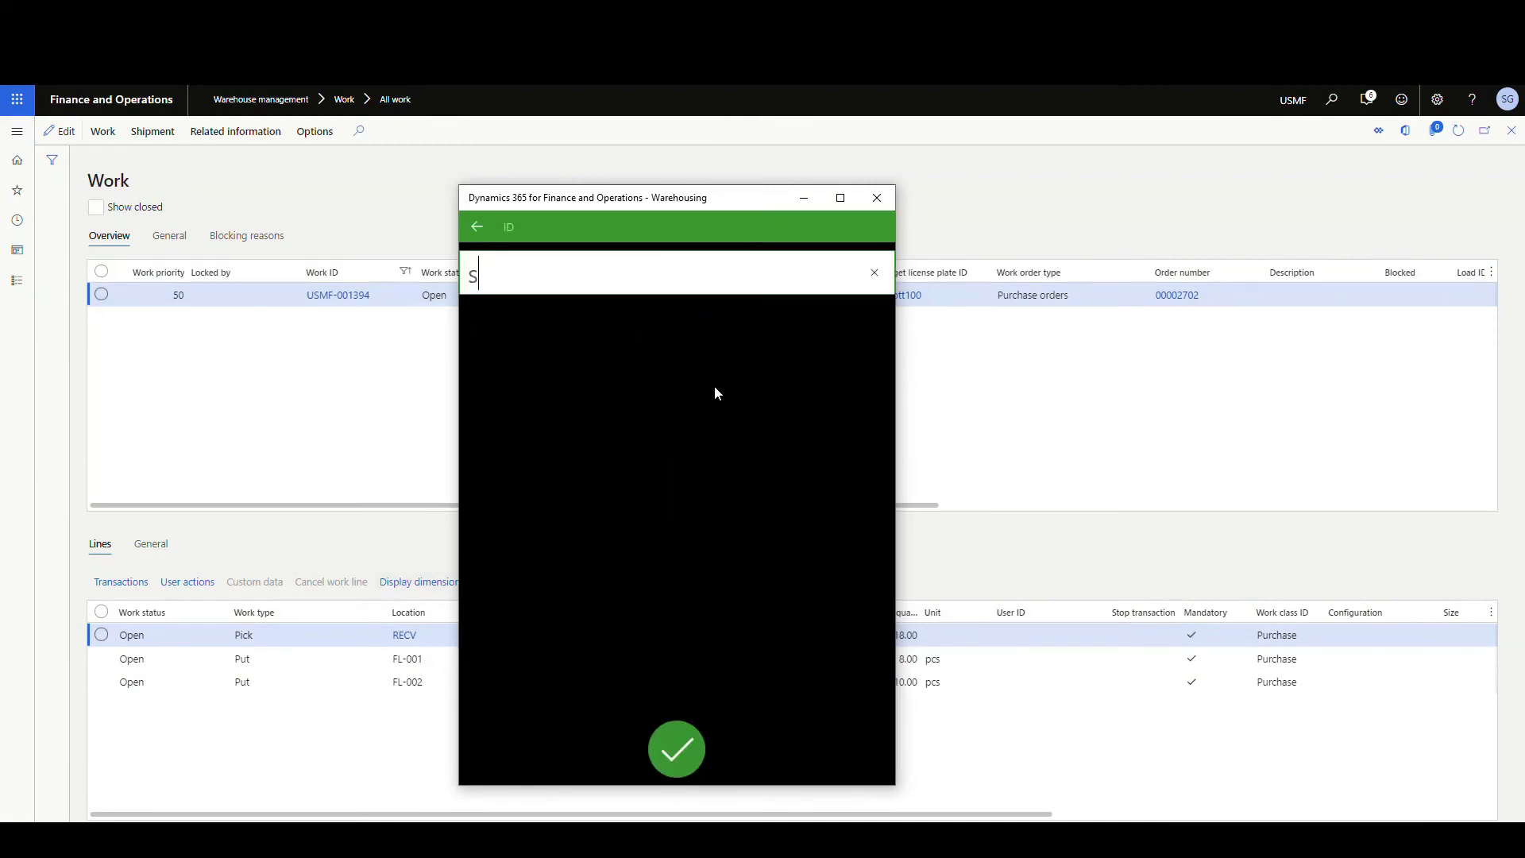
type("00")
left_click(681, 749)
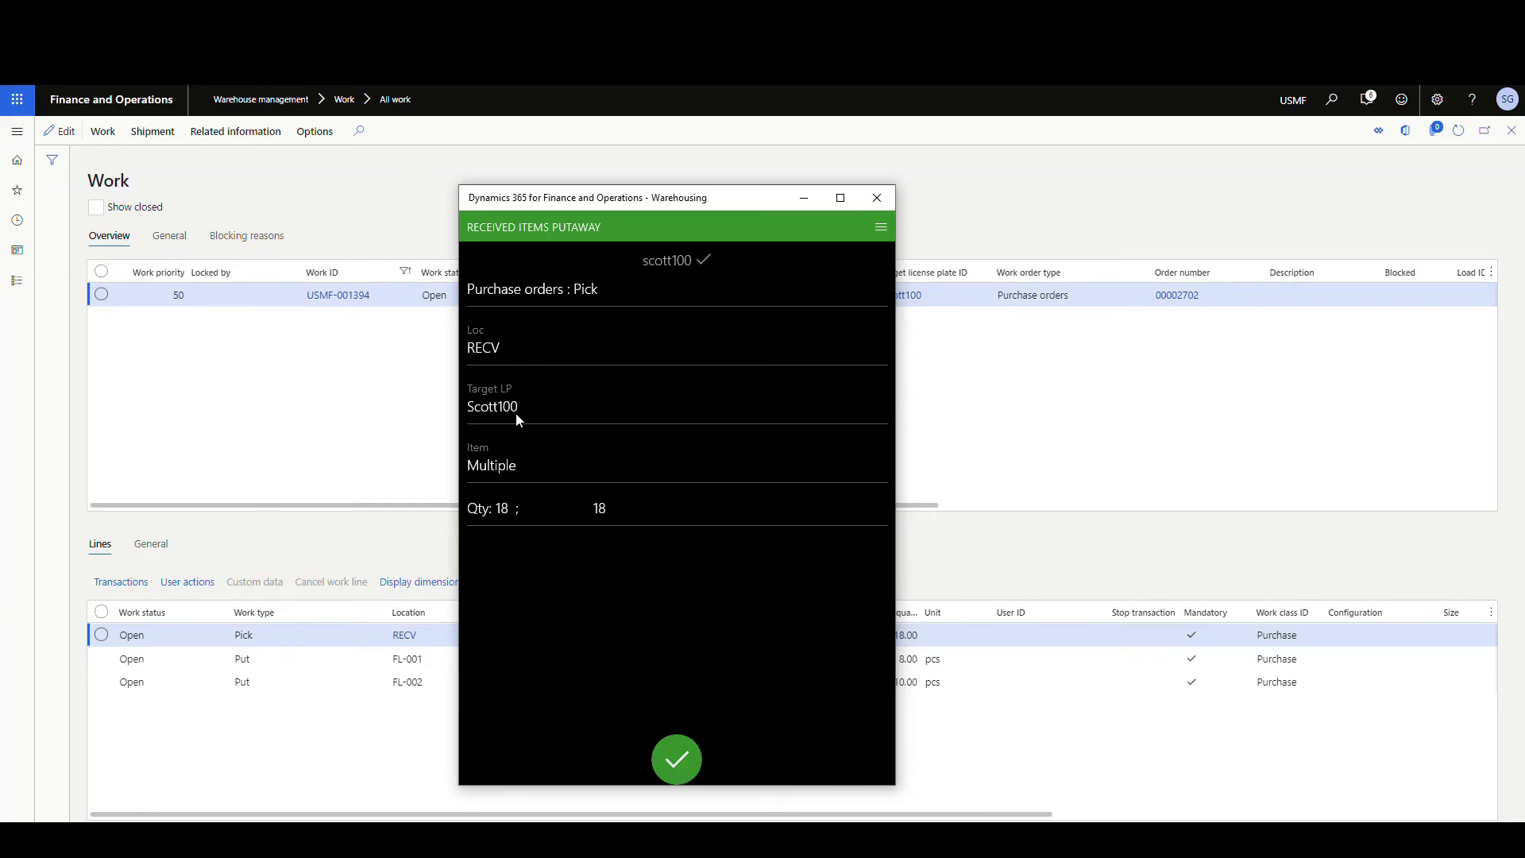
Confirm the 18-piece pick from RECV and put 8 A0001 into FL-001 on license plate Scott101
left_click(685, 757)
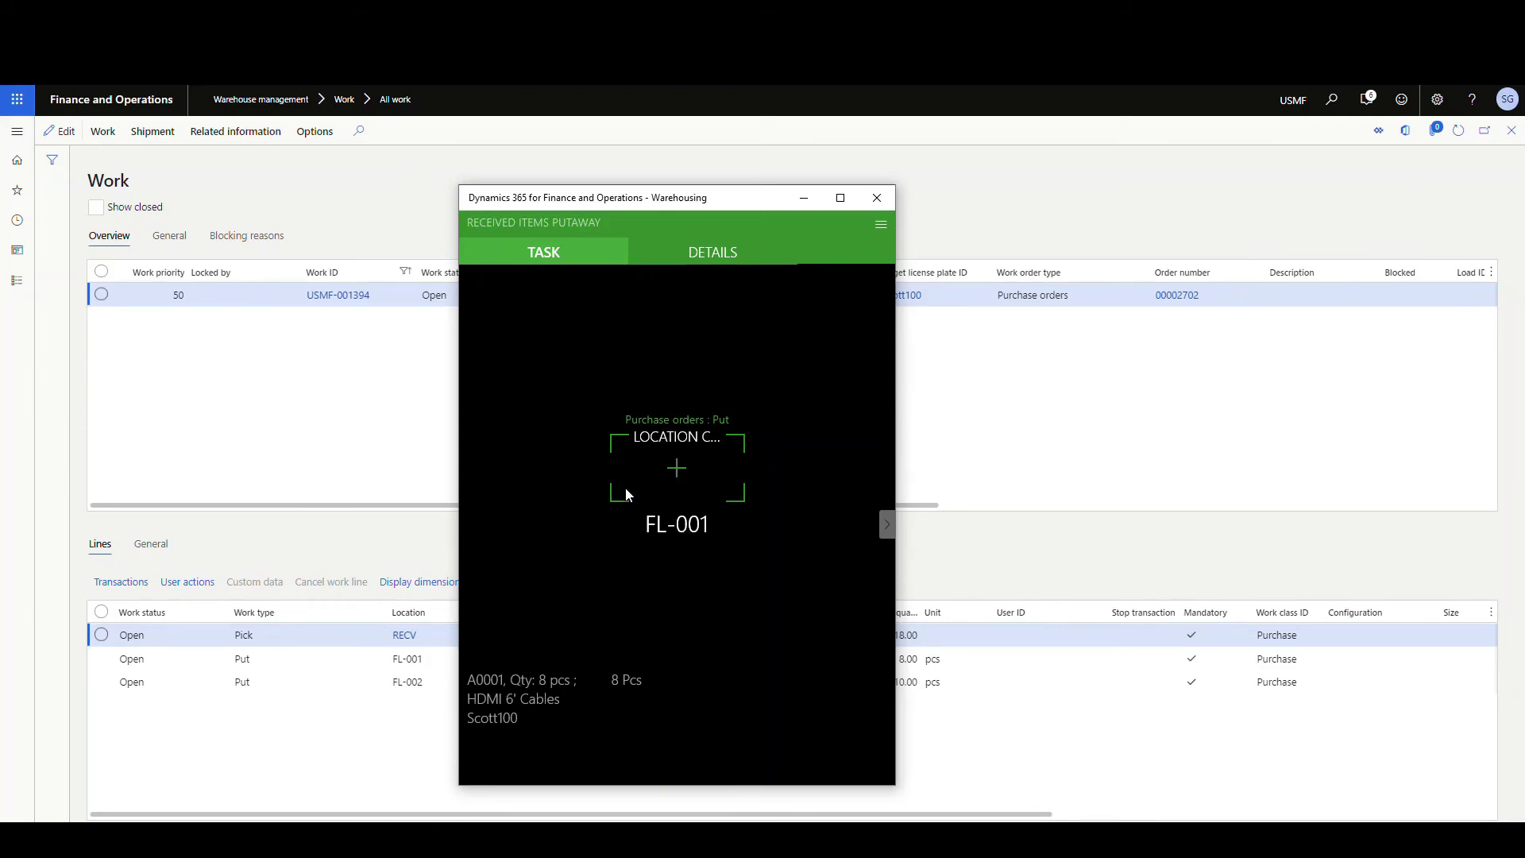
left_click(675, 468)
type("FL-001")
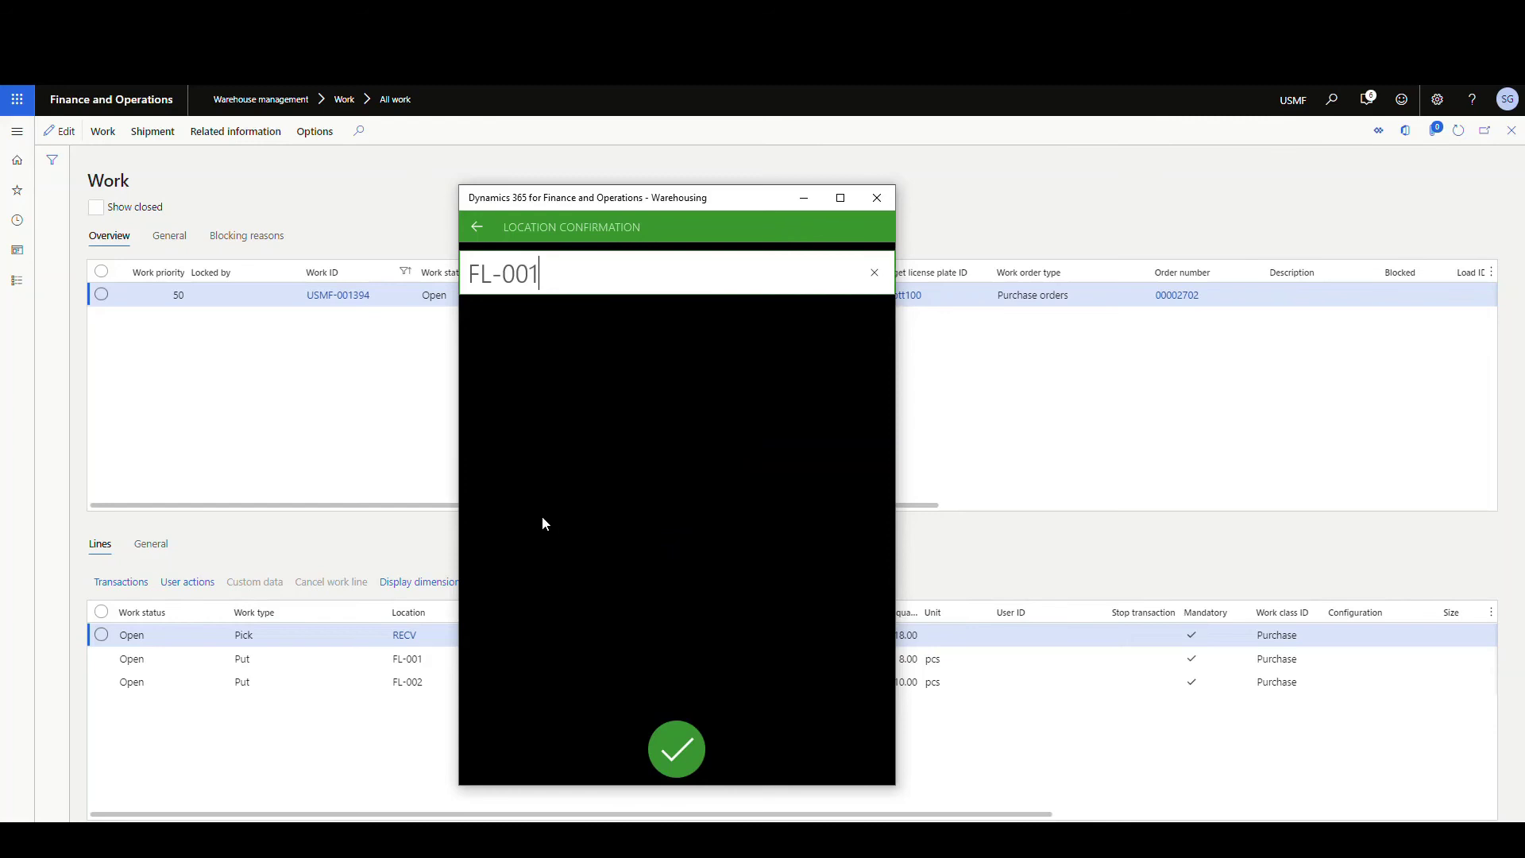
left_click(662, 760)
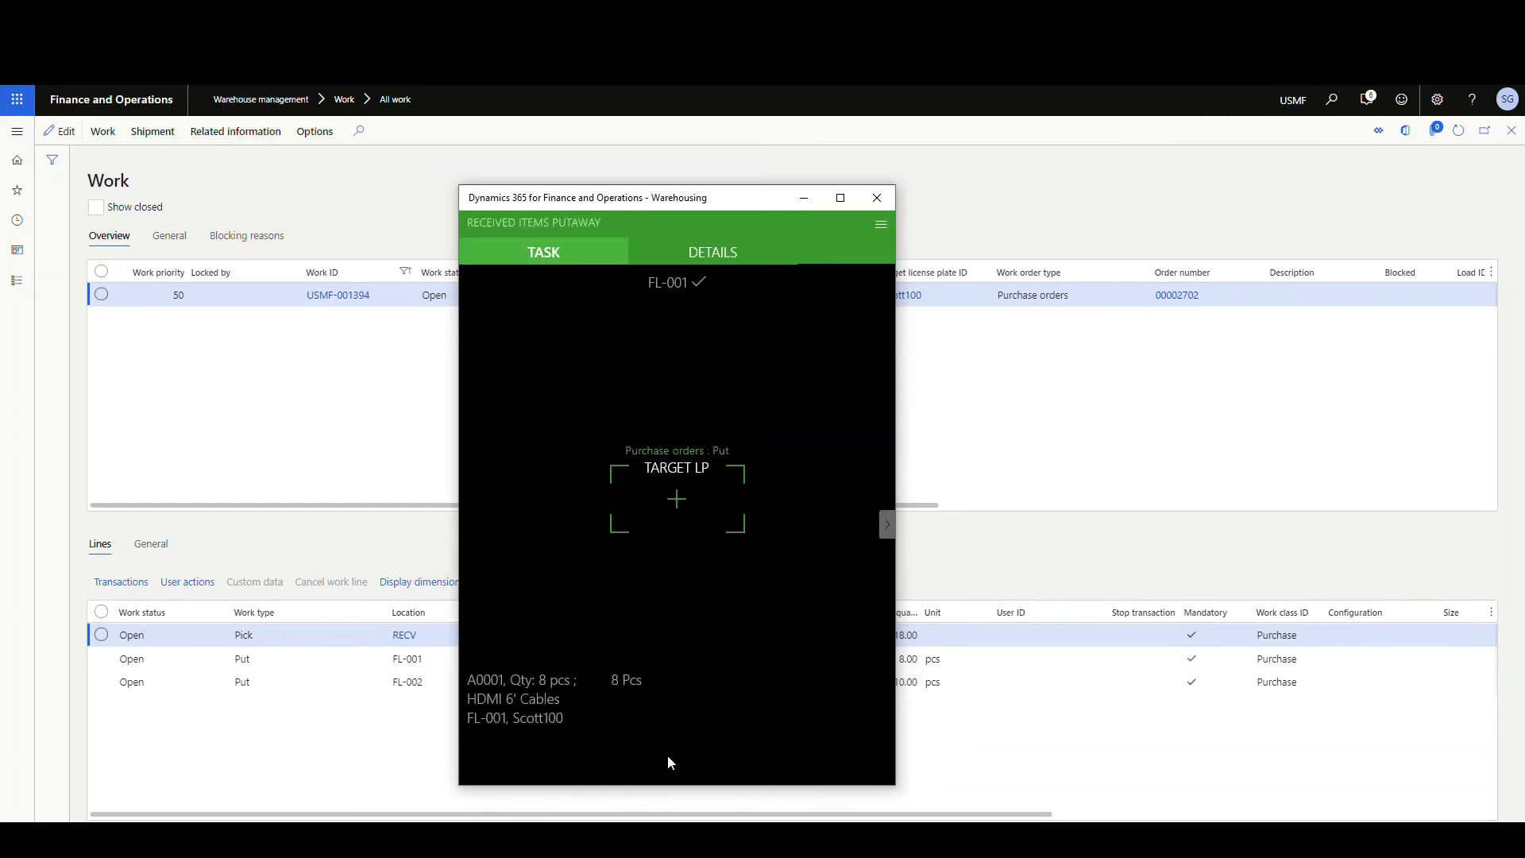
left_click(676, 500)
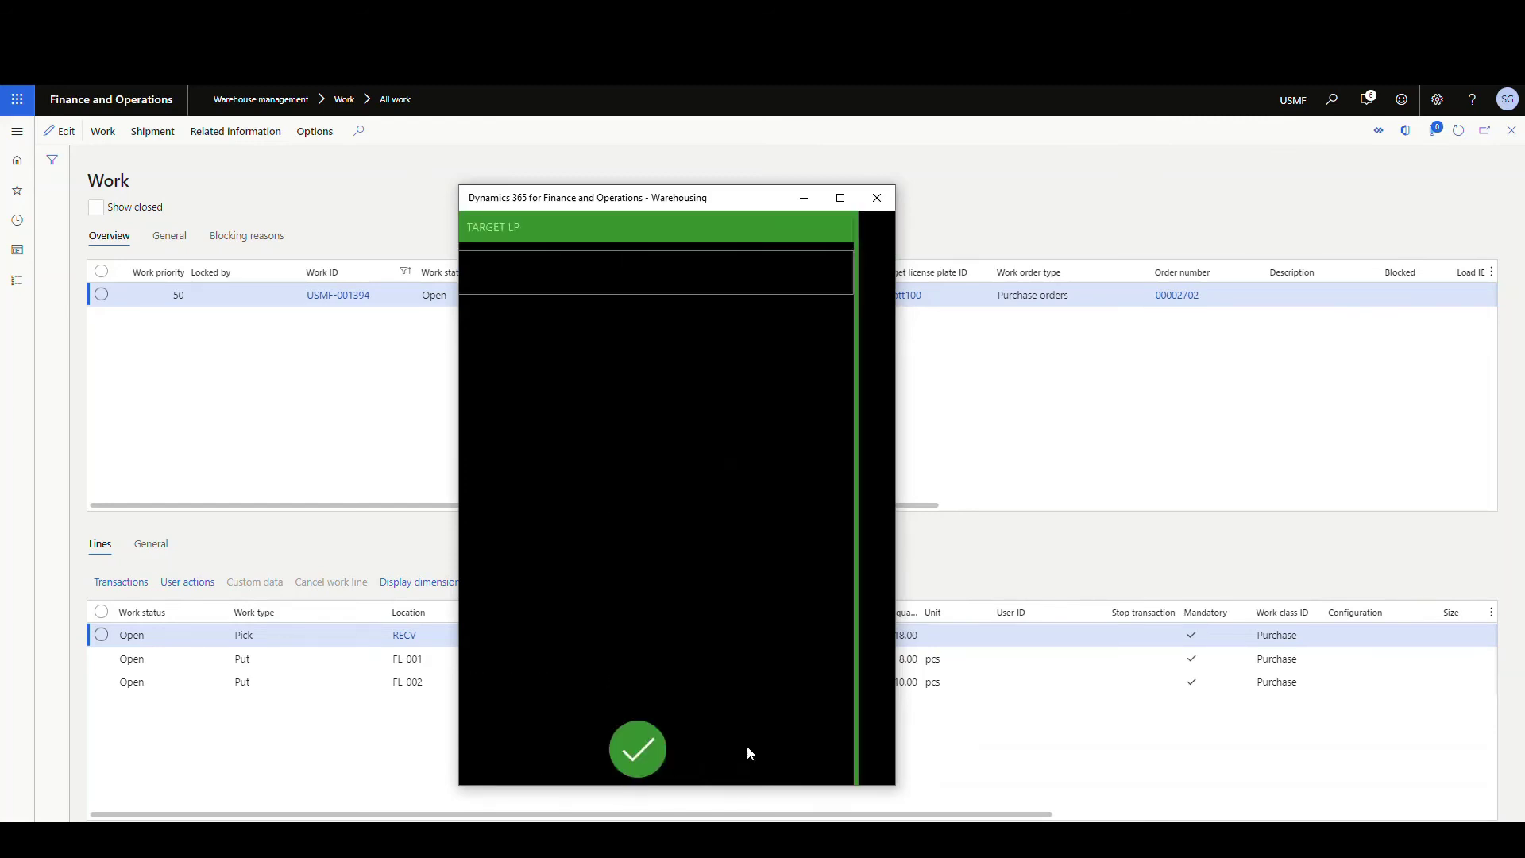
type("Scot")
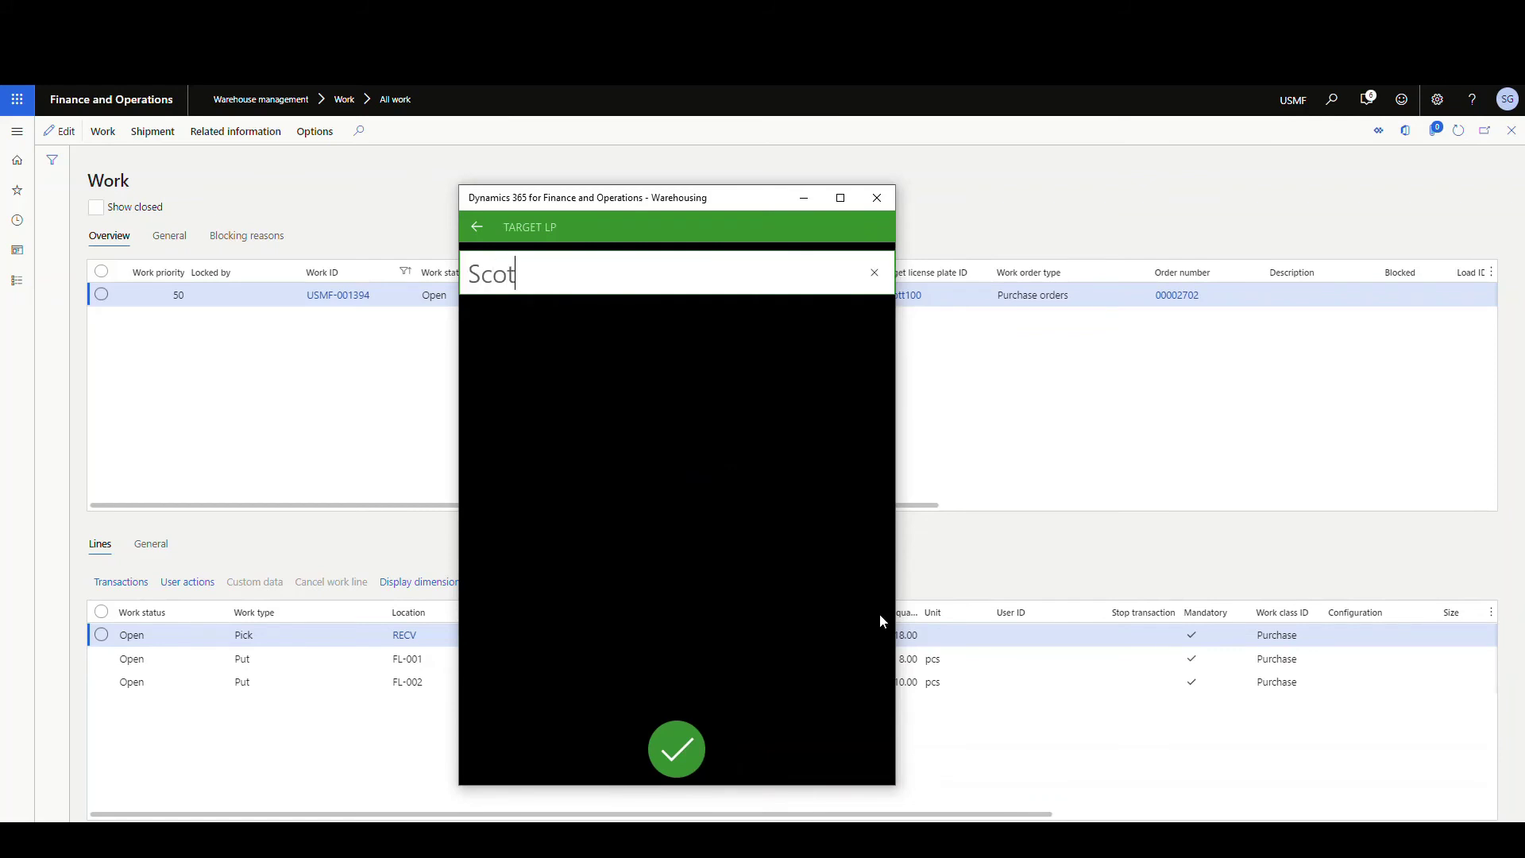
type("t101")
left_click(667, 750)
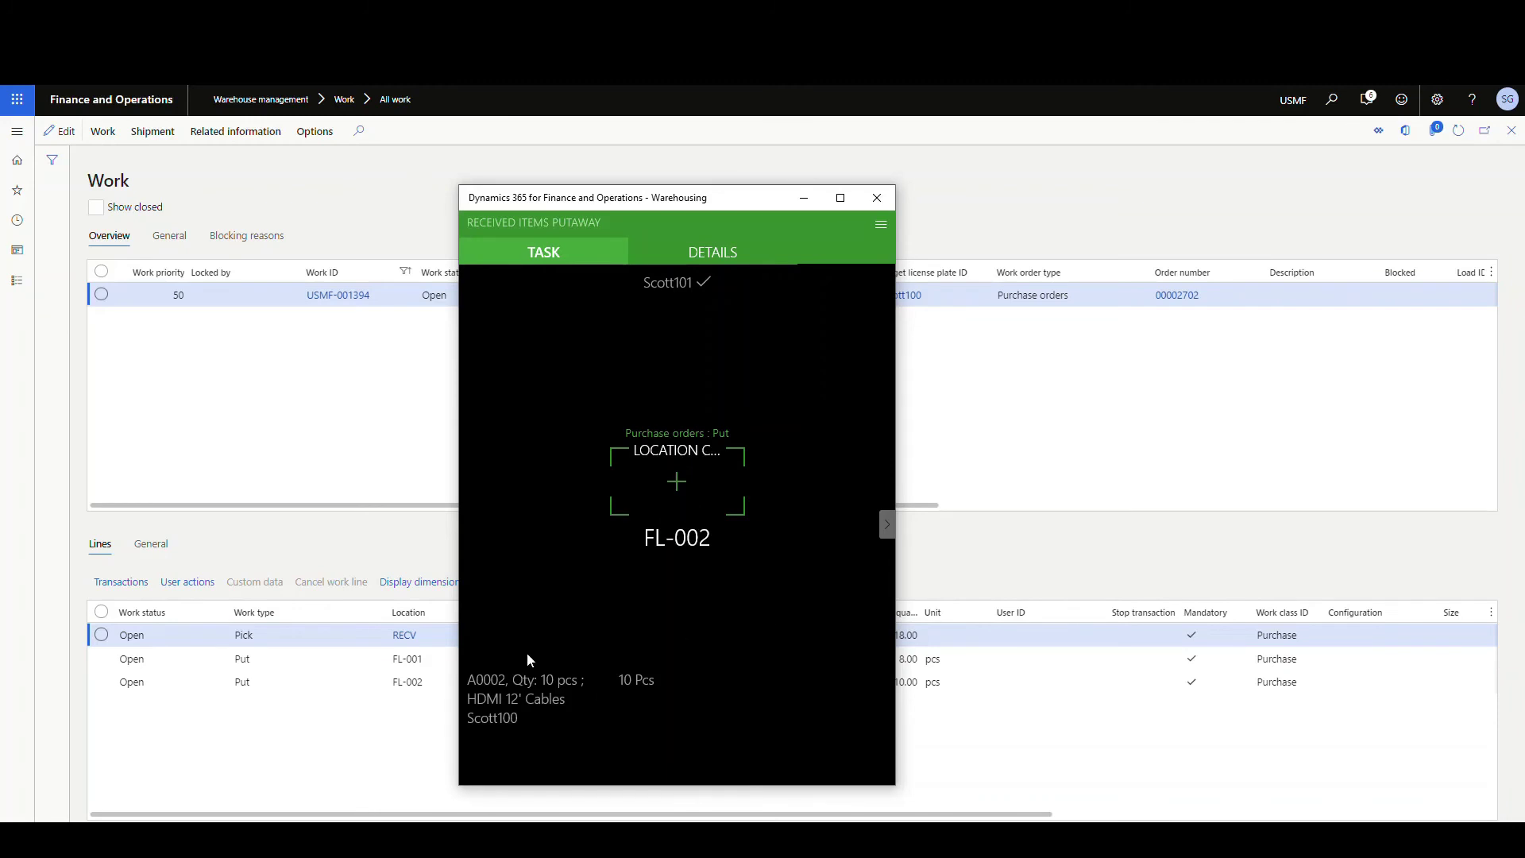
Put the 10 A0002 into location FL-002, finishing the putaway work
left_click(679, 481)
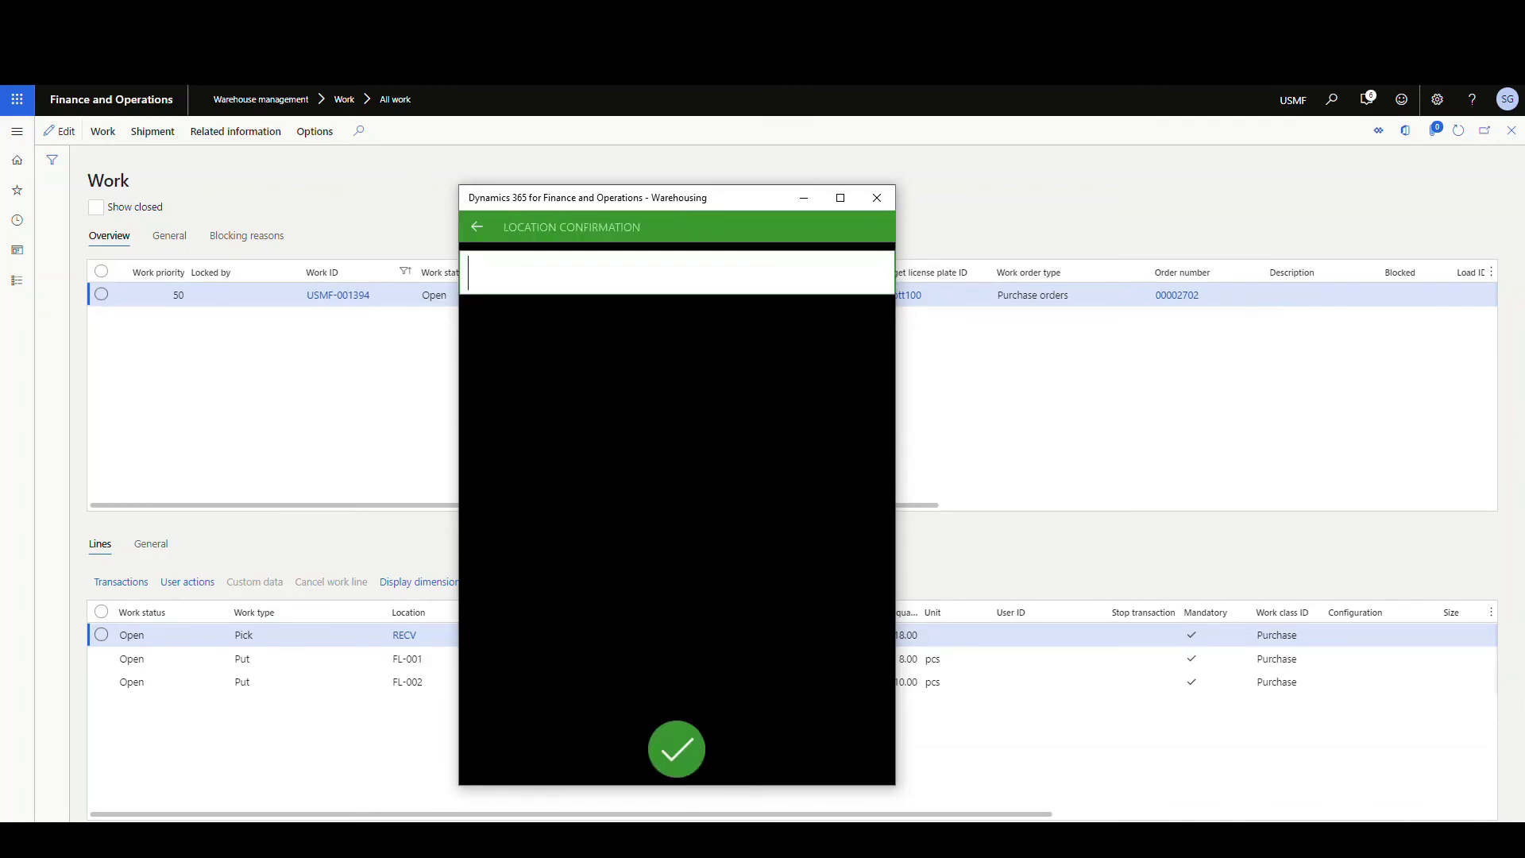
type("FL-002")
key("Return")
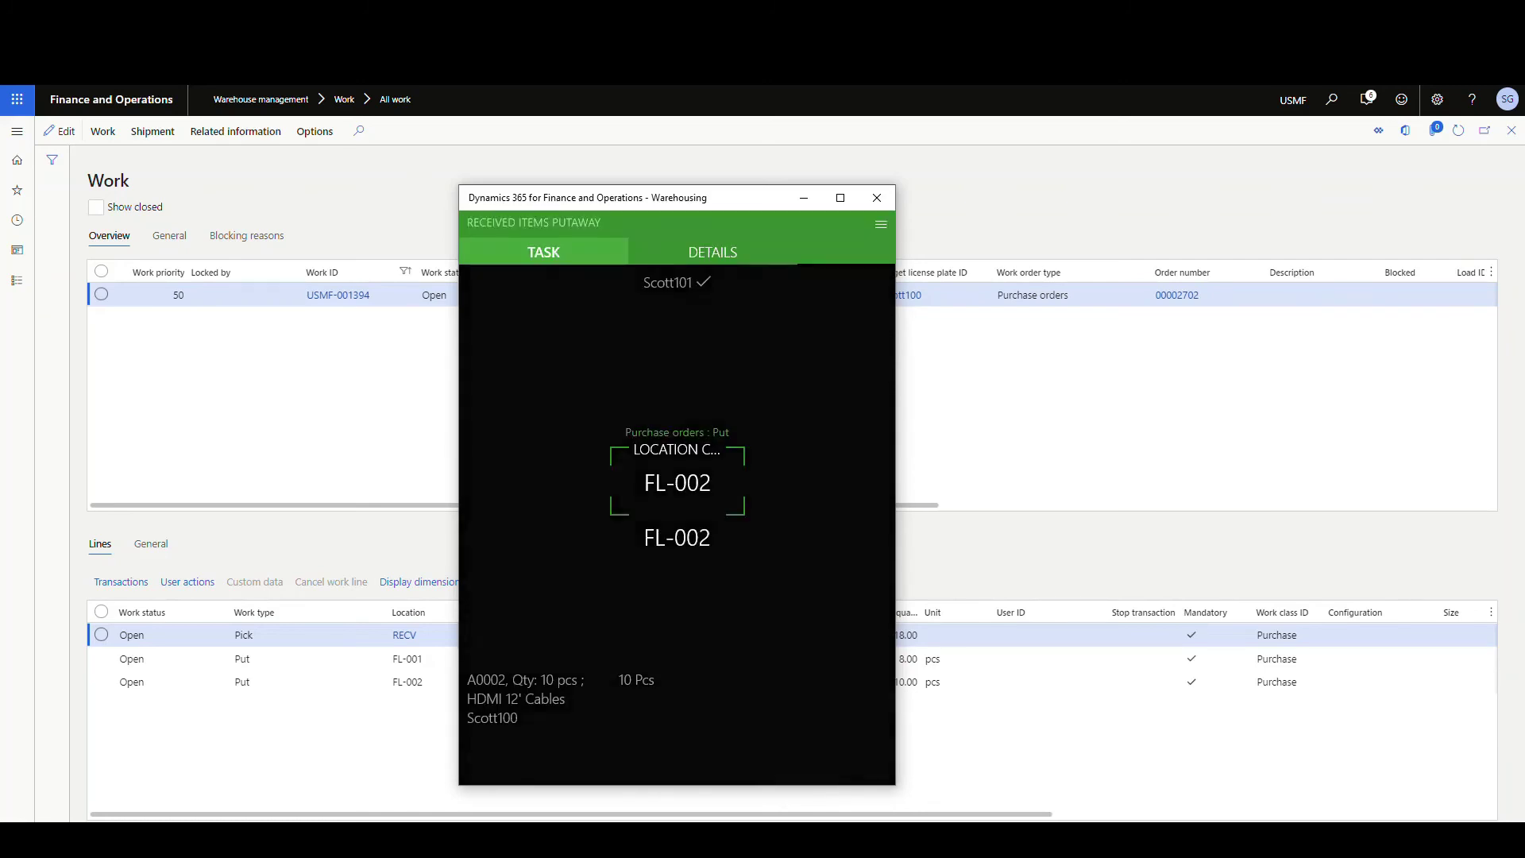